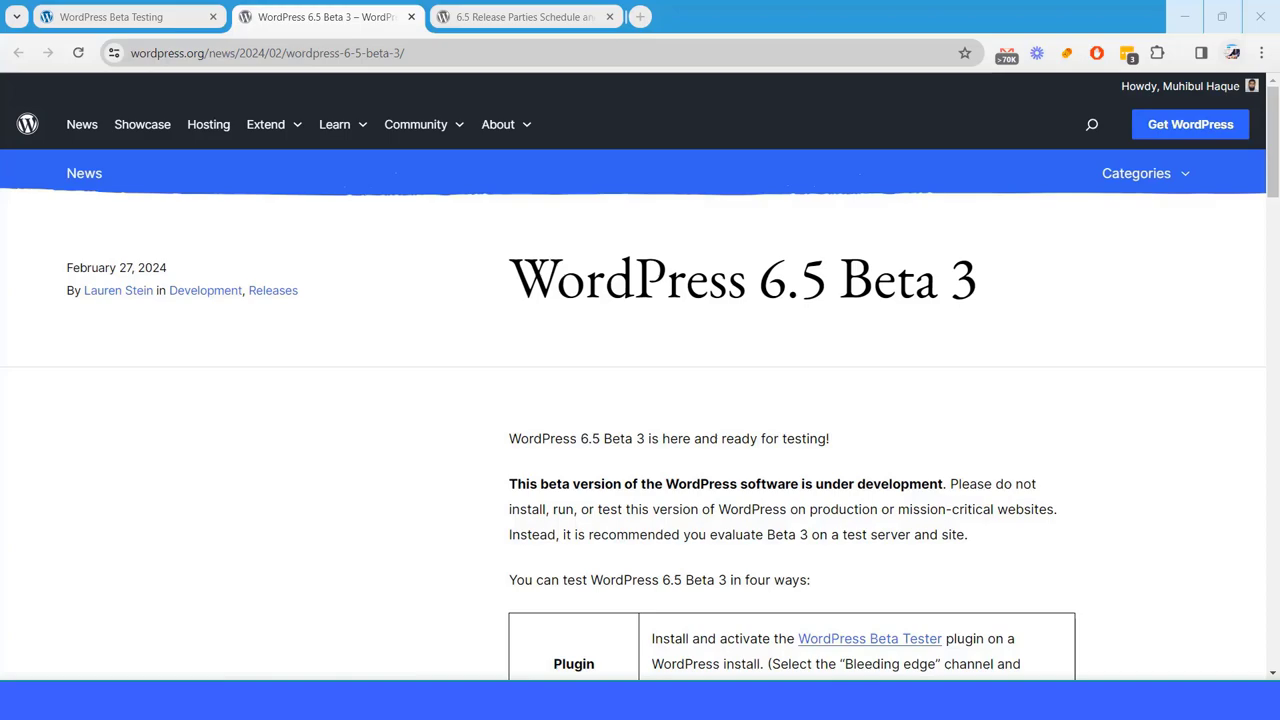
# Read through the 6.5 release parties schedule and the Beta 3 announcement
pyautogui.click(515, 17)
pyautogui.scroll(2, 630, 420)
pyautogui.scroll(10, 622, 440)
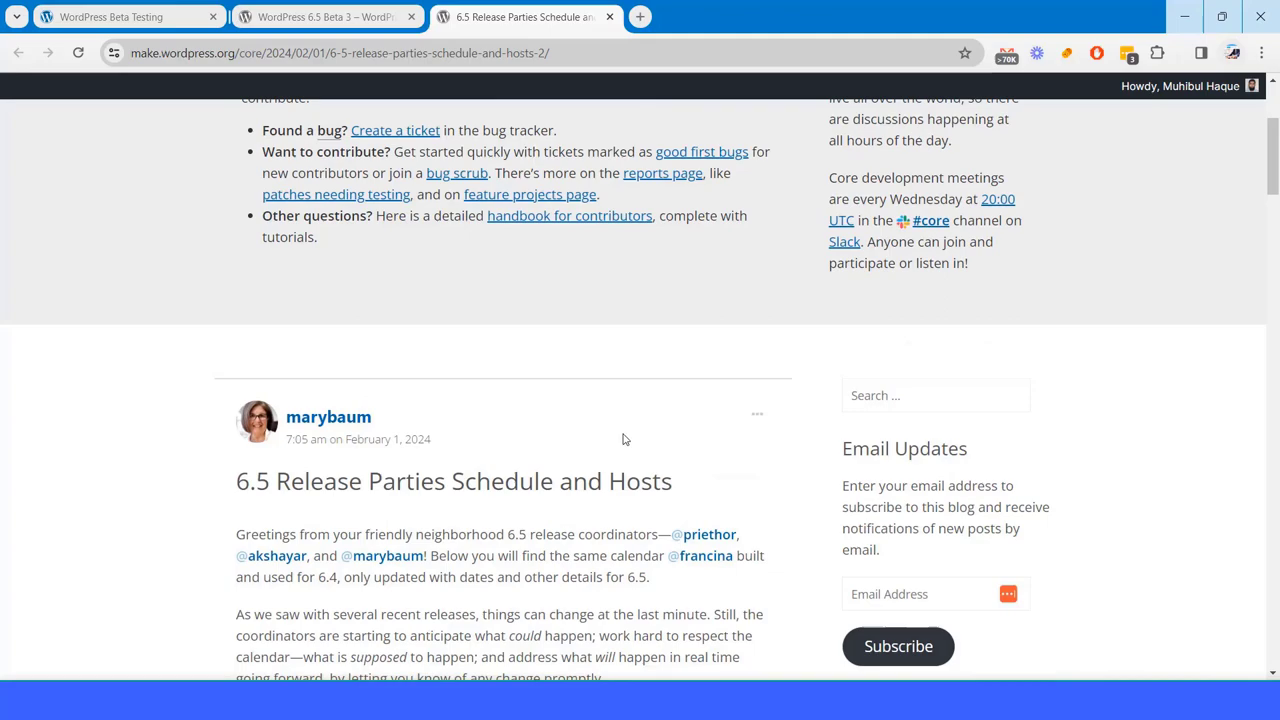
pyautogui.scroll(-7, 453, 505)
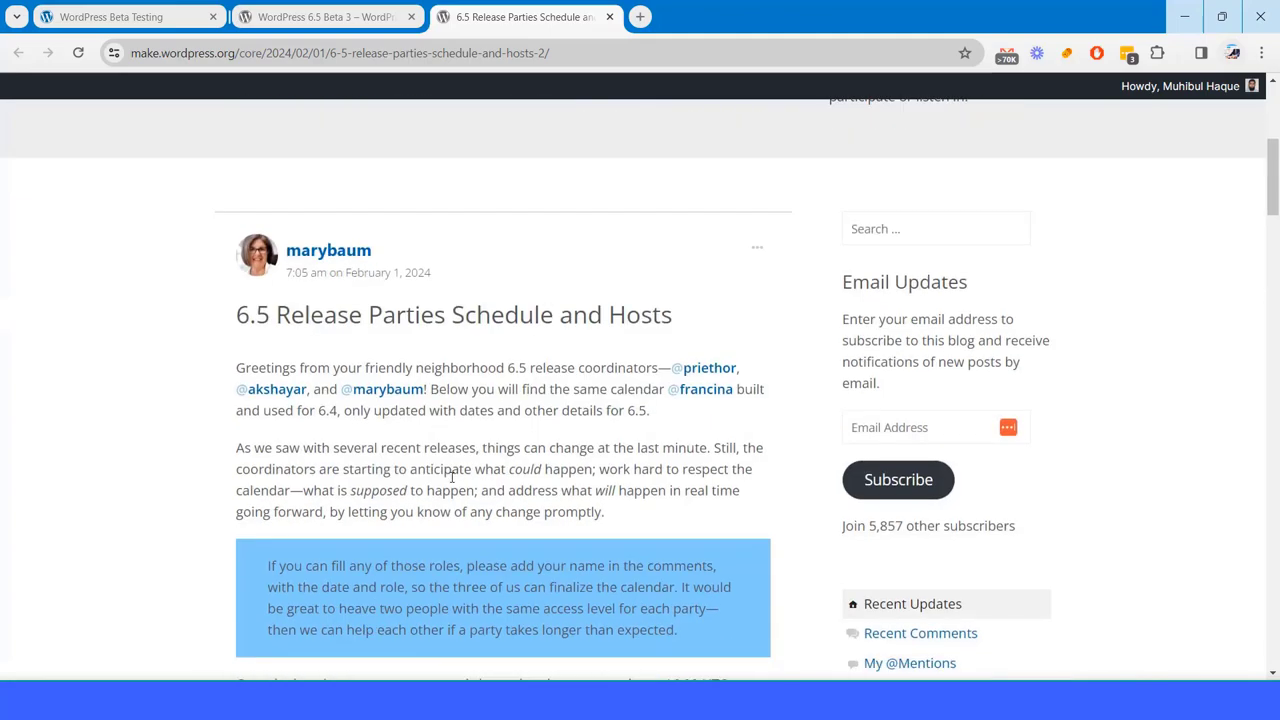
pyautogui.scroll(-2, 453, 483)
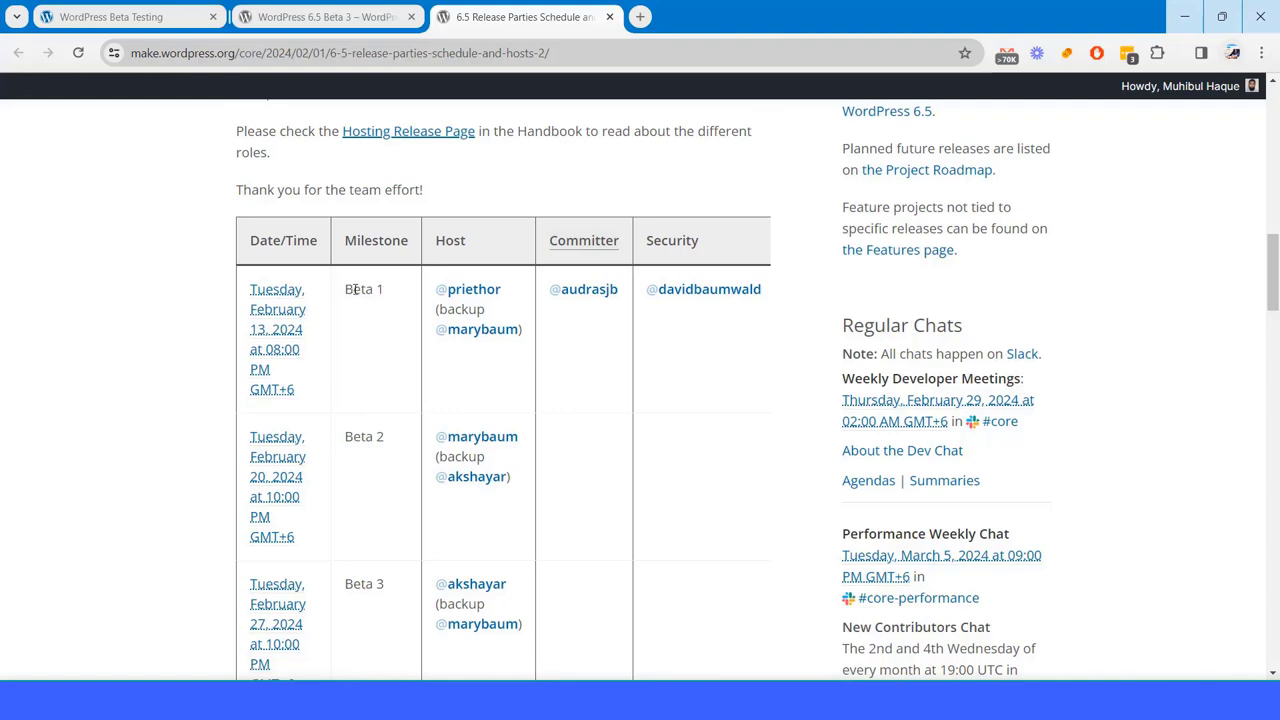
pyautogui.scroll(-3, 371, 471)
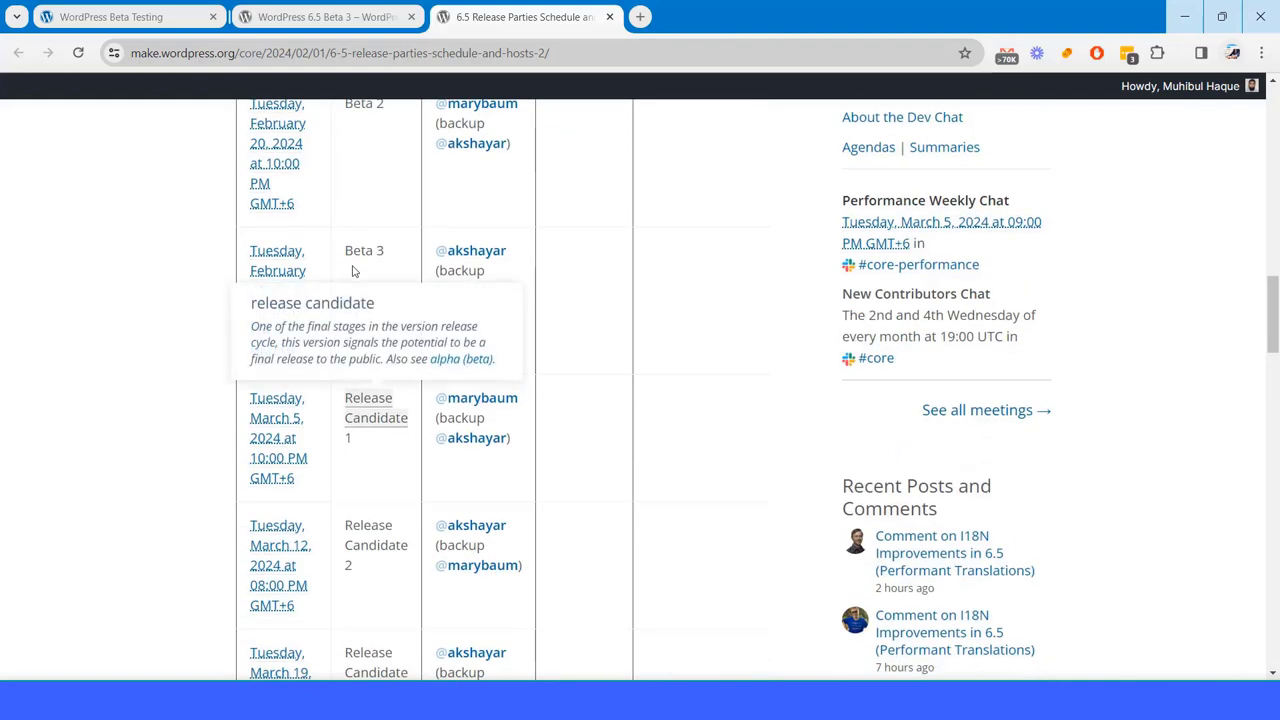
pyautogui.click(322, 17)
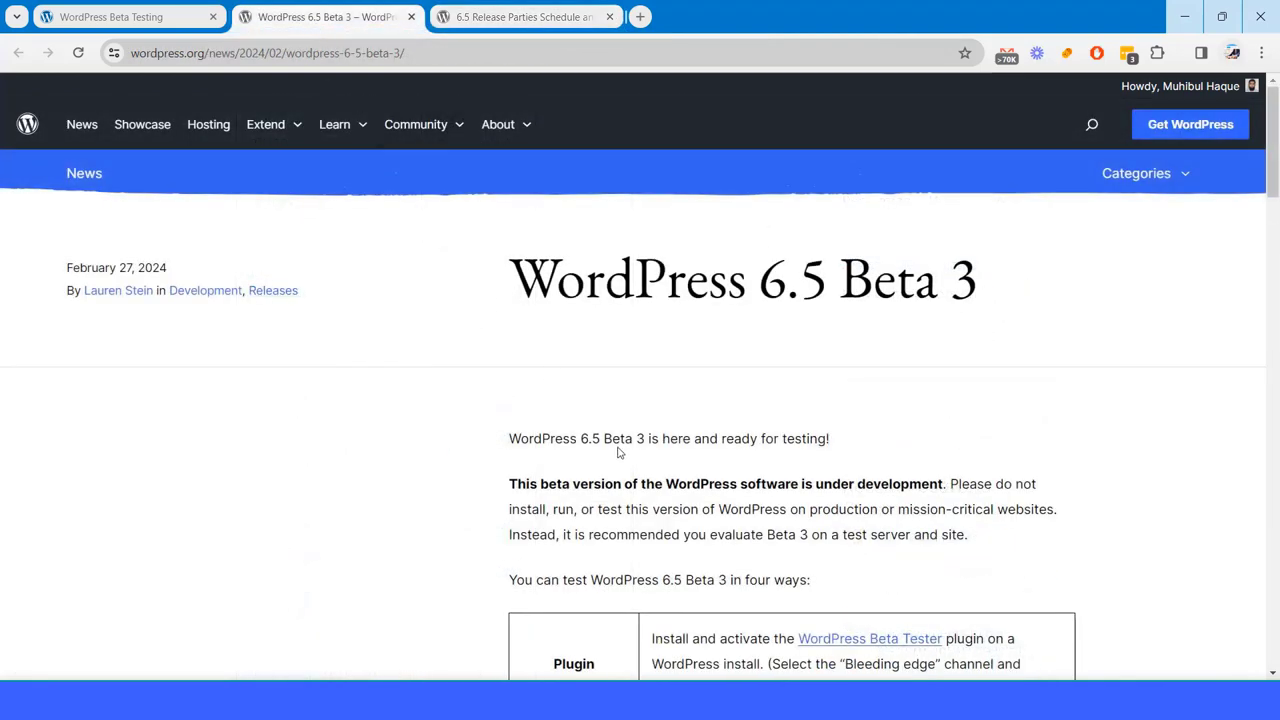
pyautogui.scroll(-1, 618, 453)
pyautogui.scroll(1, 558, 328)
pyautogui.scroll(-2, 578, 484)
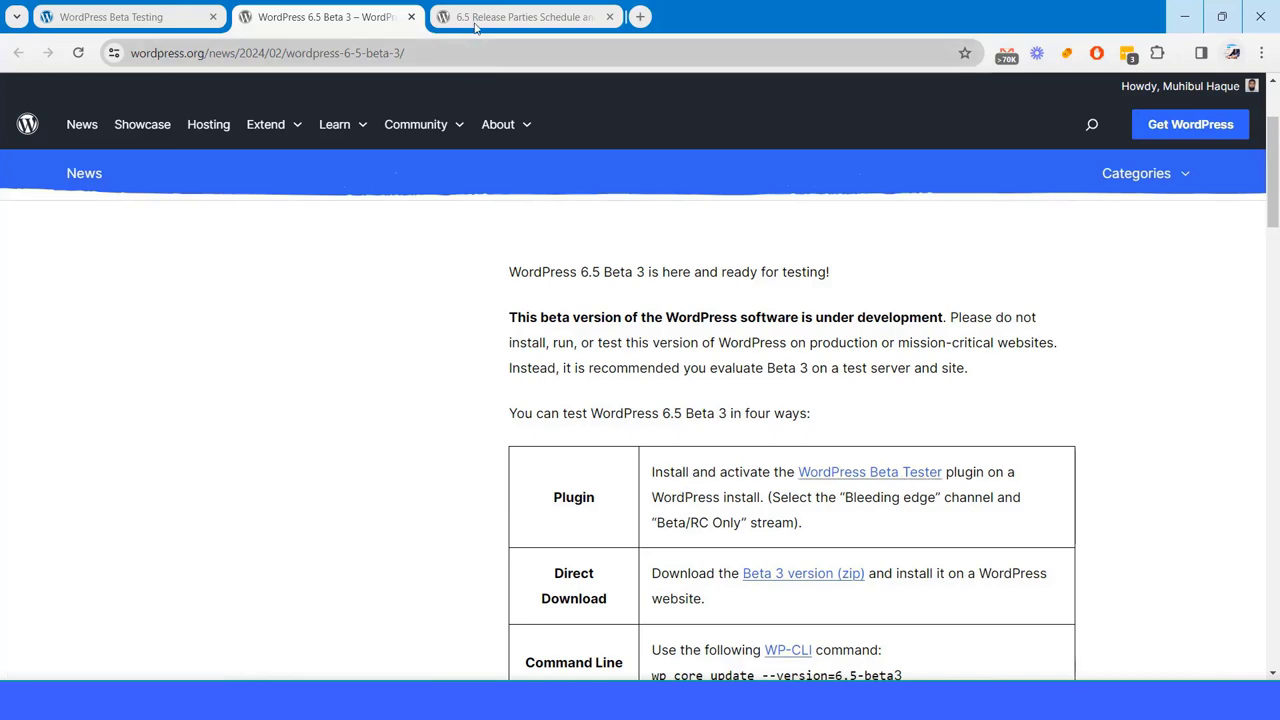
pyautogui.click(525, 17)
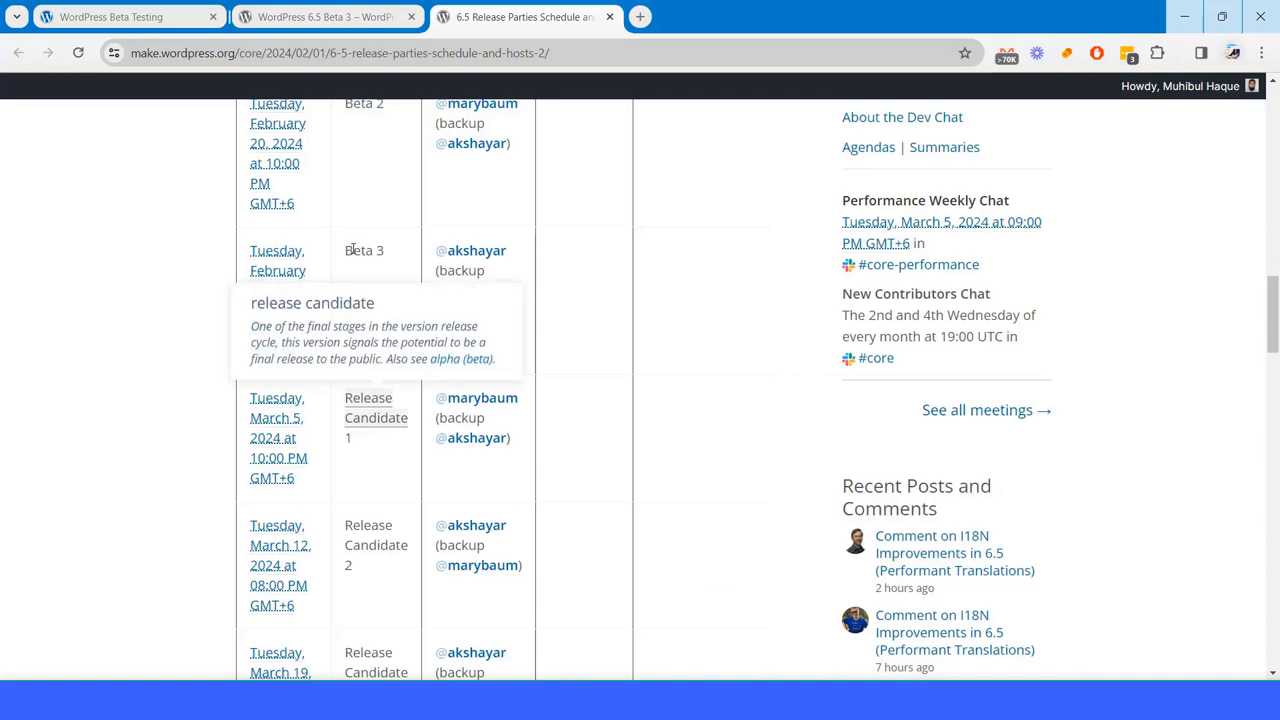
pyautogui.click(300, 20)
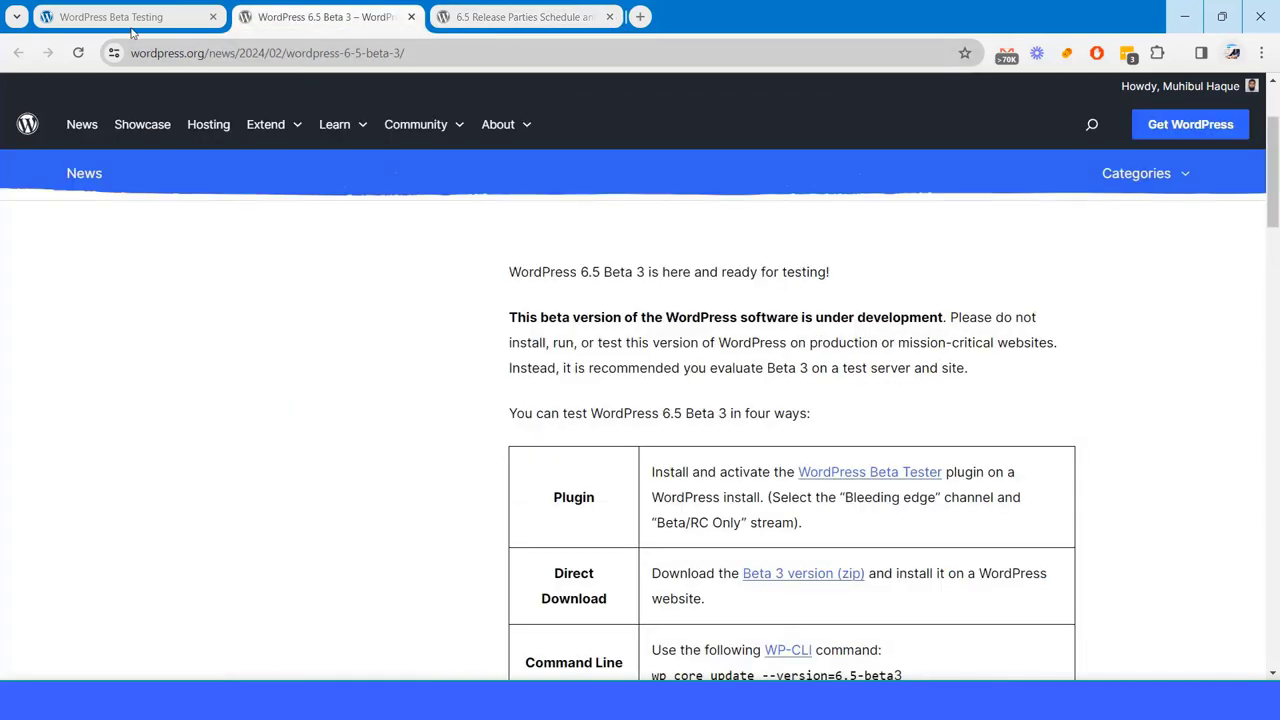
# Open the WordPress Beta Testing site's admin Dashboard, which welcomes version 6.4.3
pyautogui.click(130, 17)
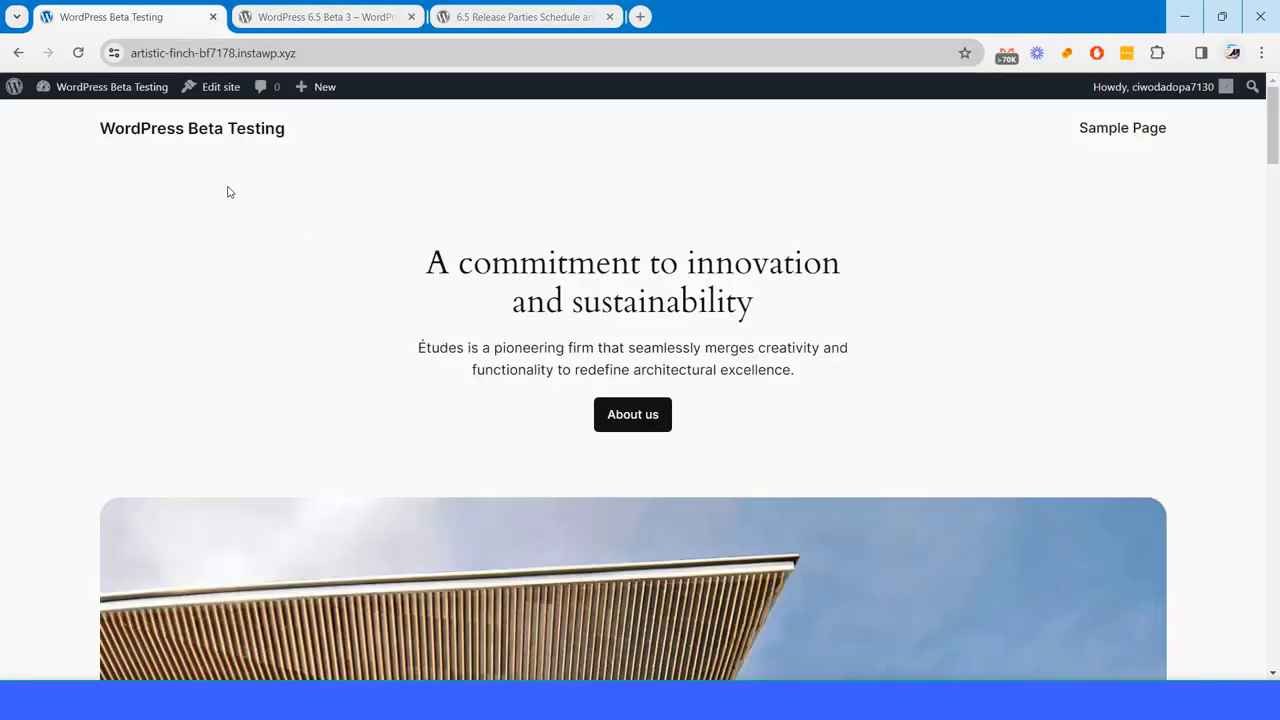
pyautogui.scroll(-10, 429, 366)
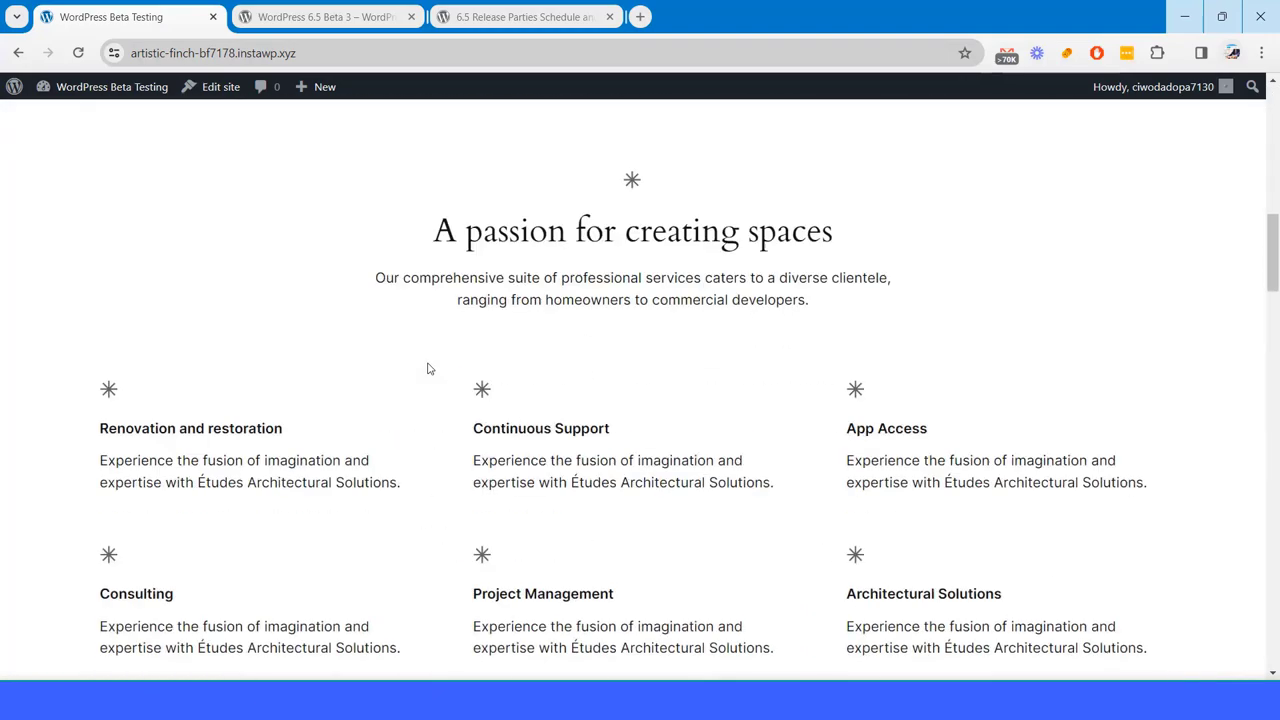
pyautogui.scroll(10, 427, 365)
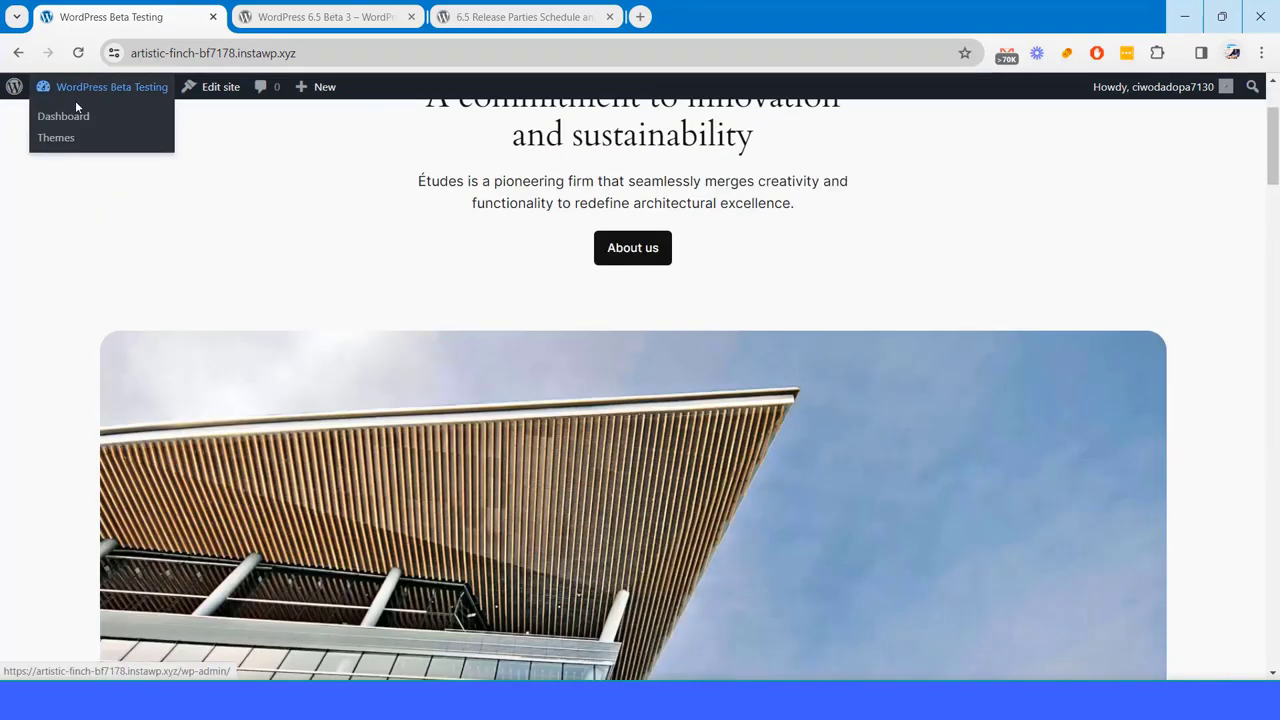
pyautogui.click(73, 118)
pyautogui.click(325, 17)
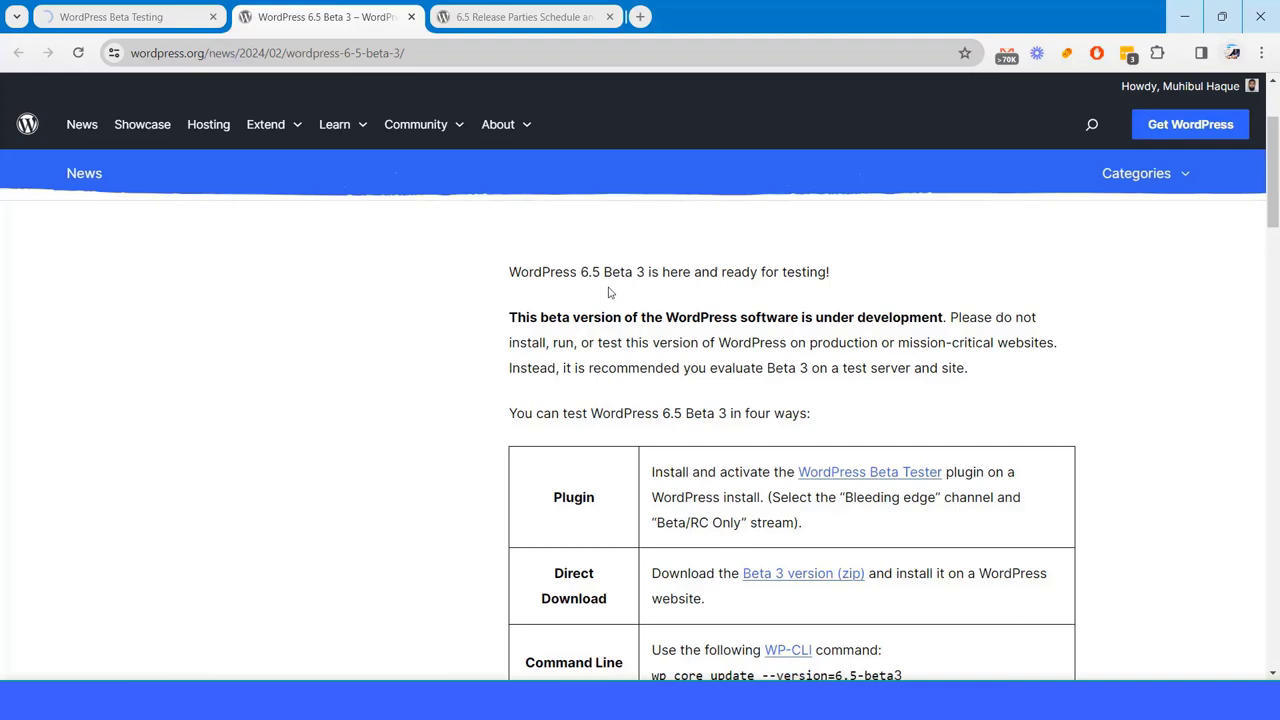
pyautogui.scroll(-2, 694, 378)
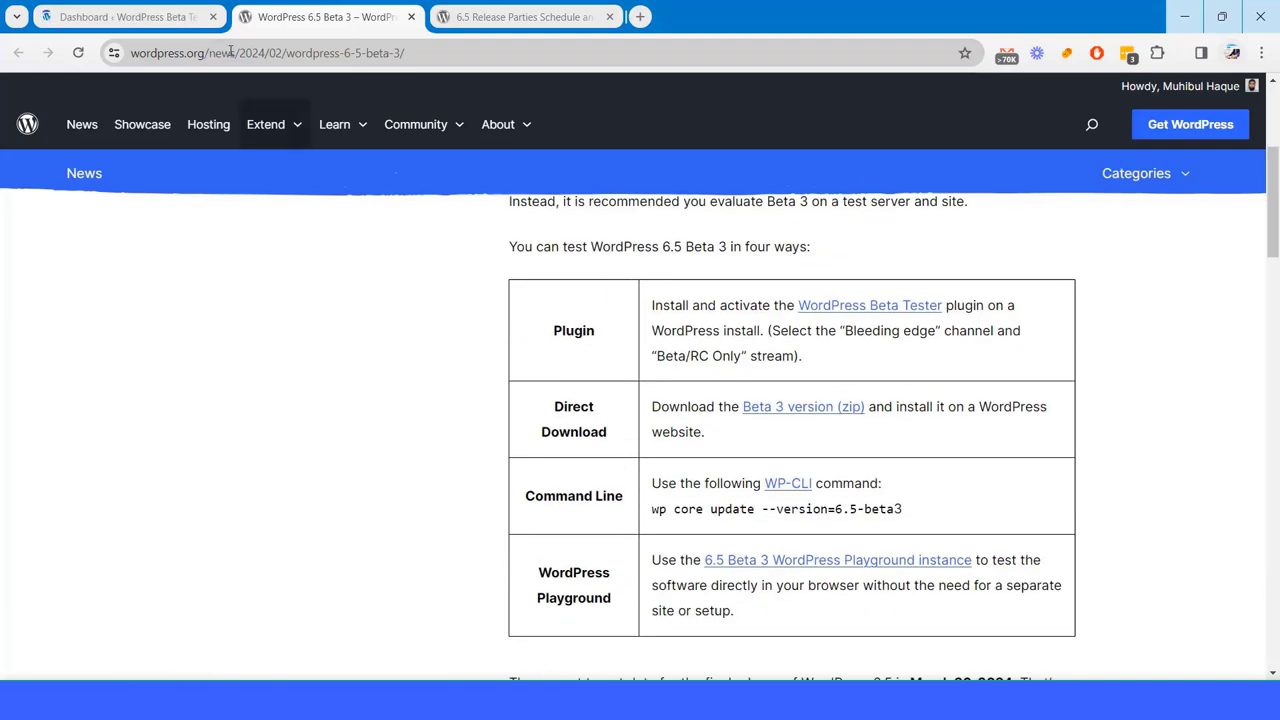
pyautogui.click(170, 15)
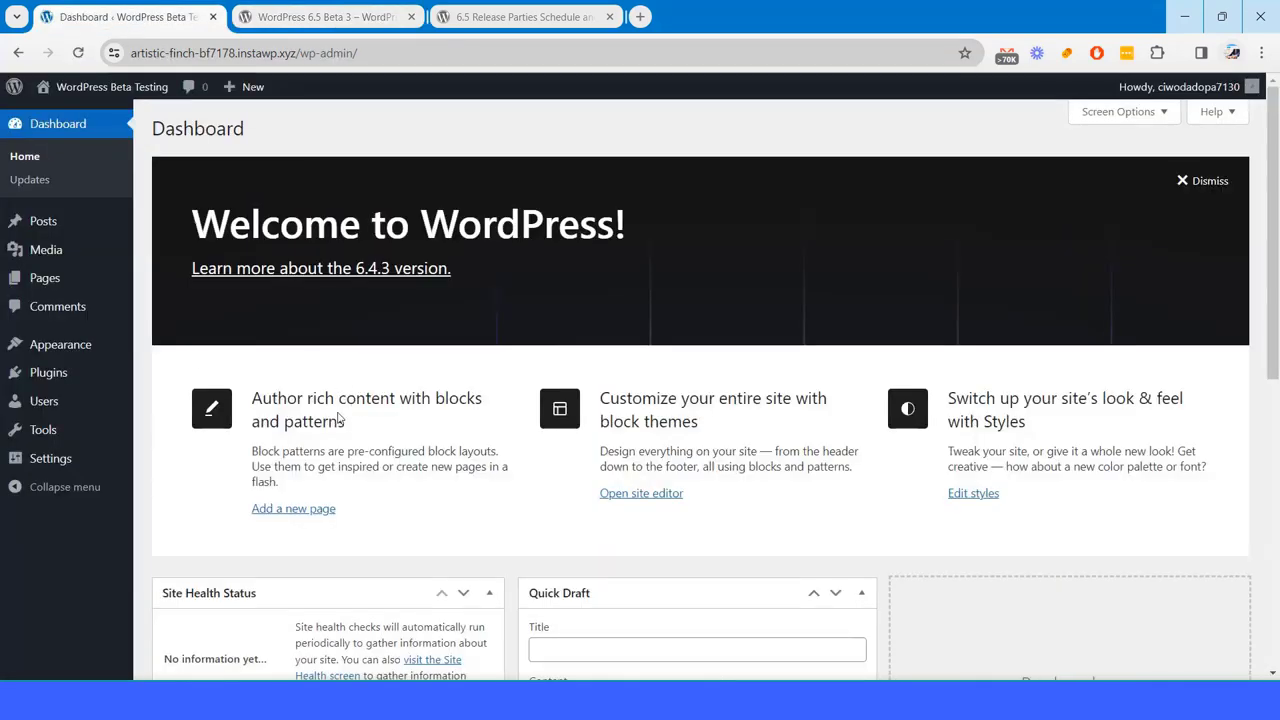
# Confirm on the Updates page that 6.4.3 is the latest version, then go to Add New Plugin
pyautogui.click(31, 183)
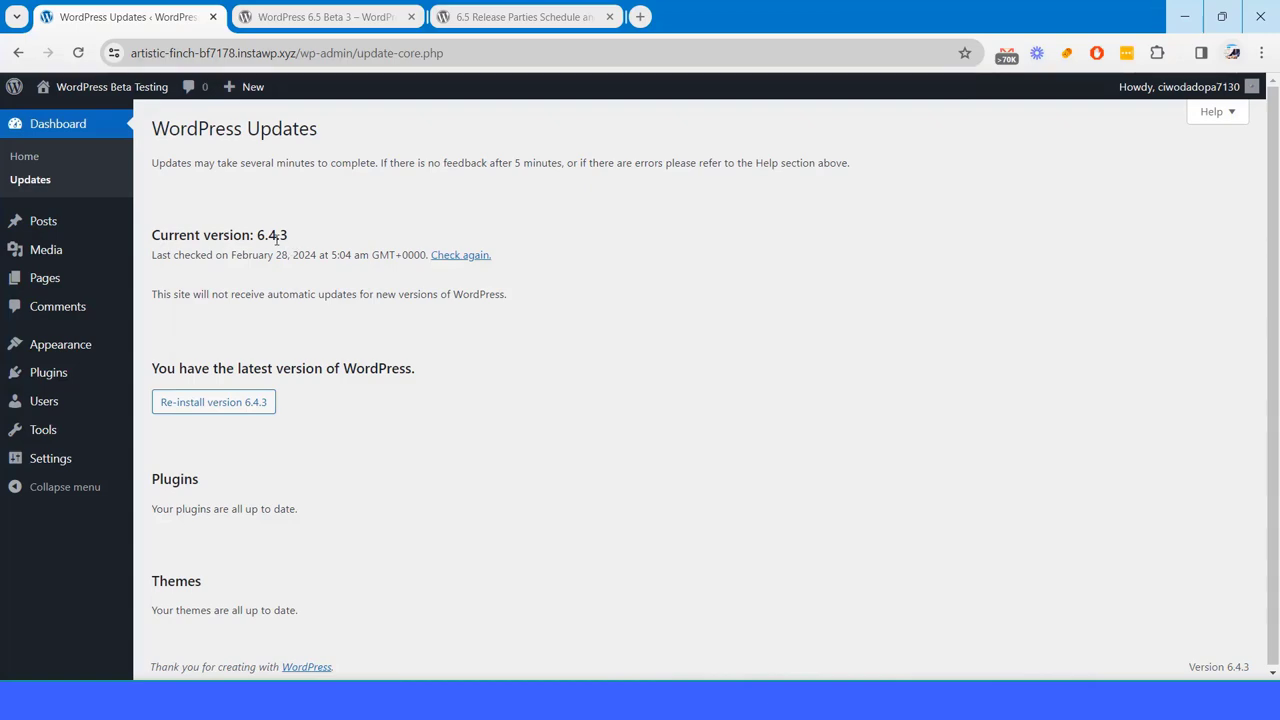
pyautogui.click(325, 17)
pyautogui.scroll(4, 600, 440)
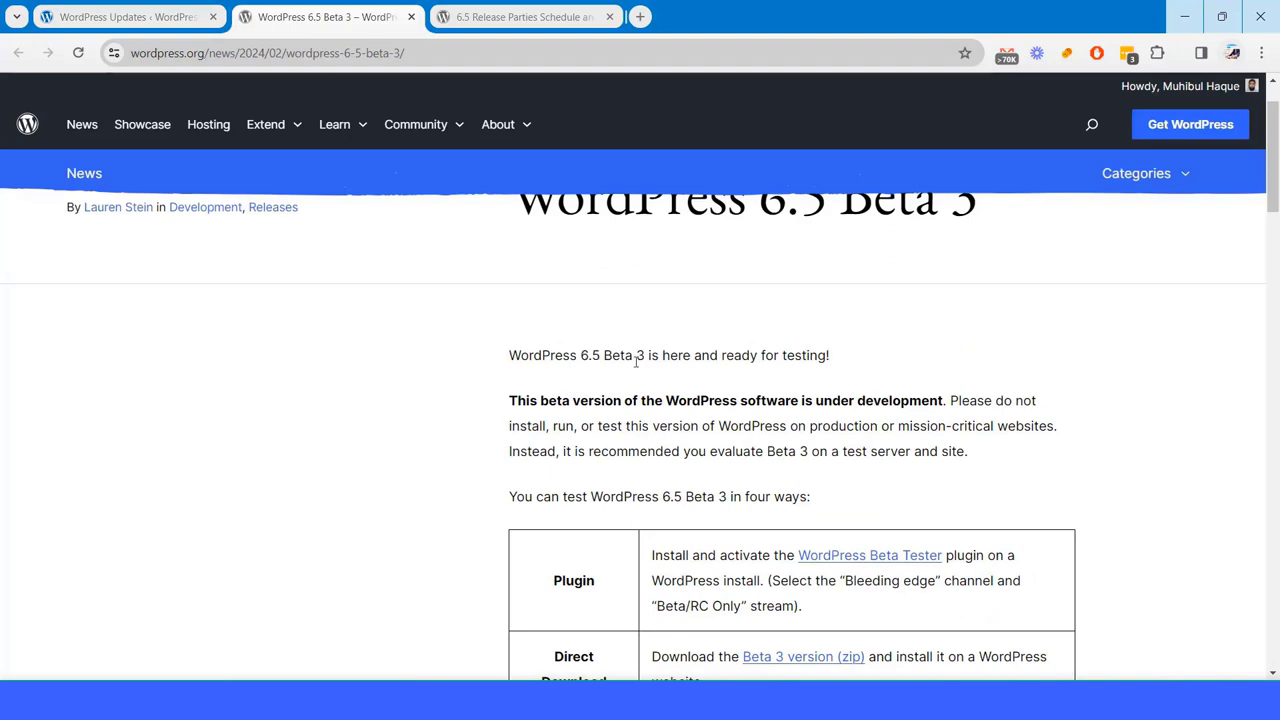
pyautogui.click(150, 20)
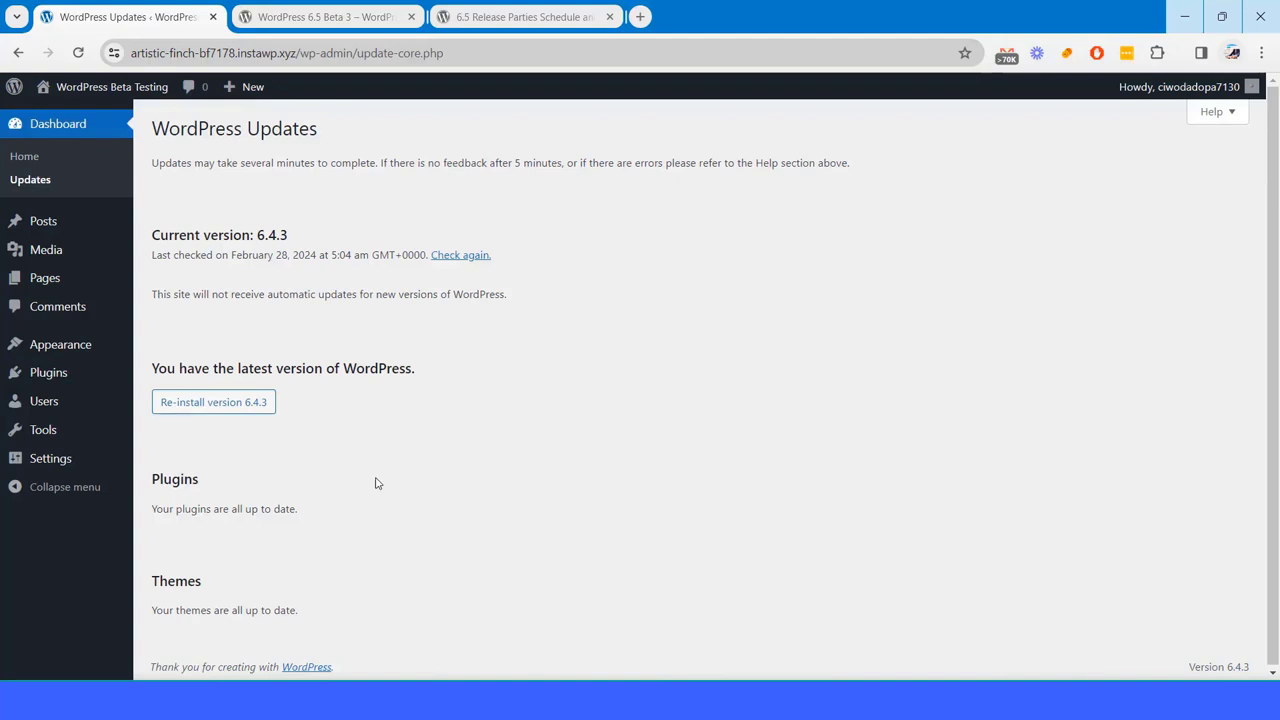
pyautogui.moveTo(72, 378)
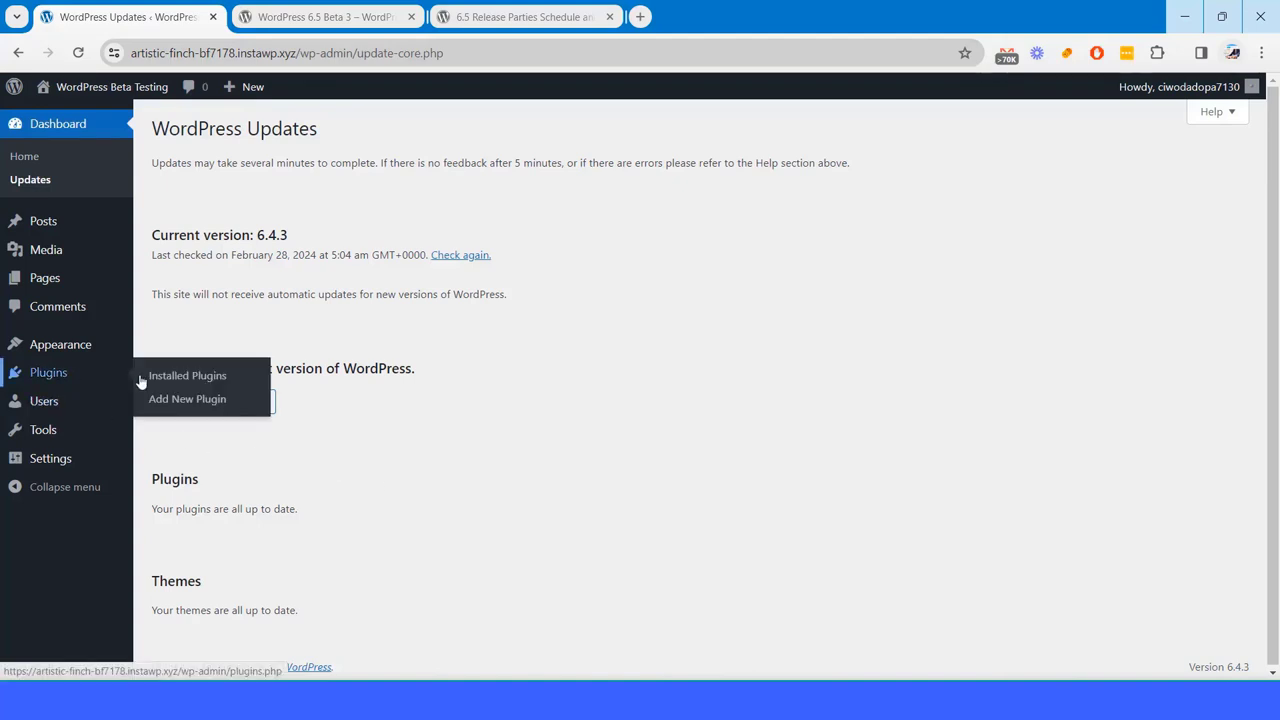
pyautogui.click(177, 406)
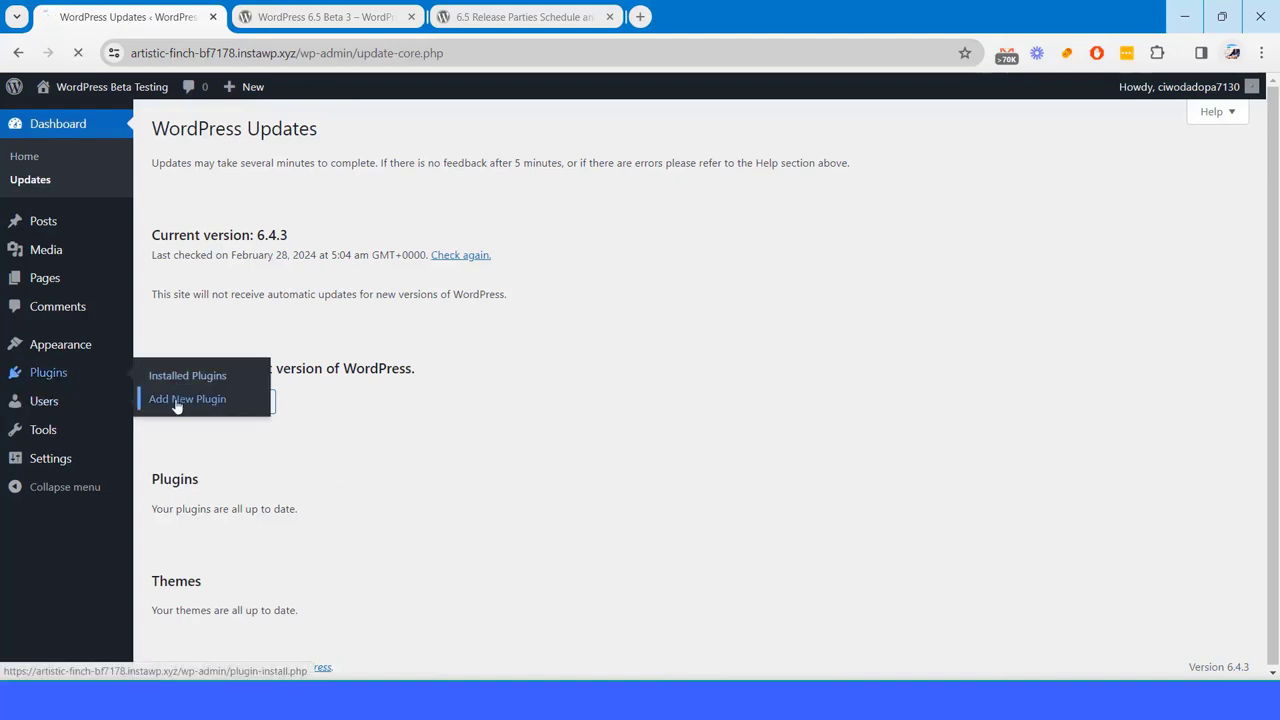
# Copy 'WordPress Beta Tester' from the announcement, search for it, and install it
pyautogui.click(320, 17)
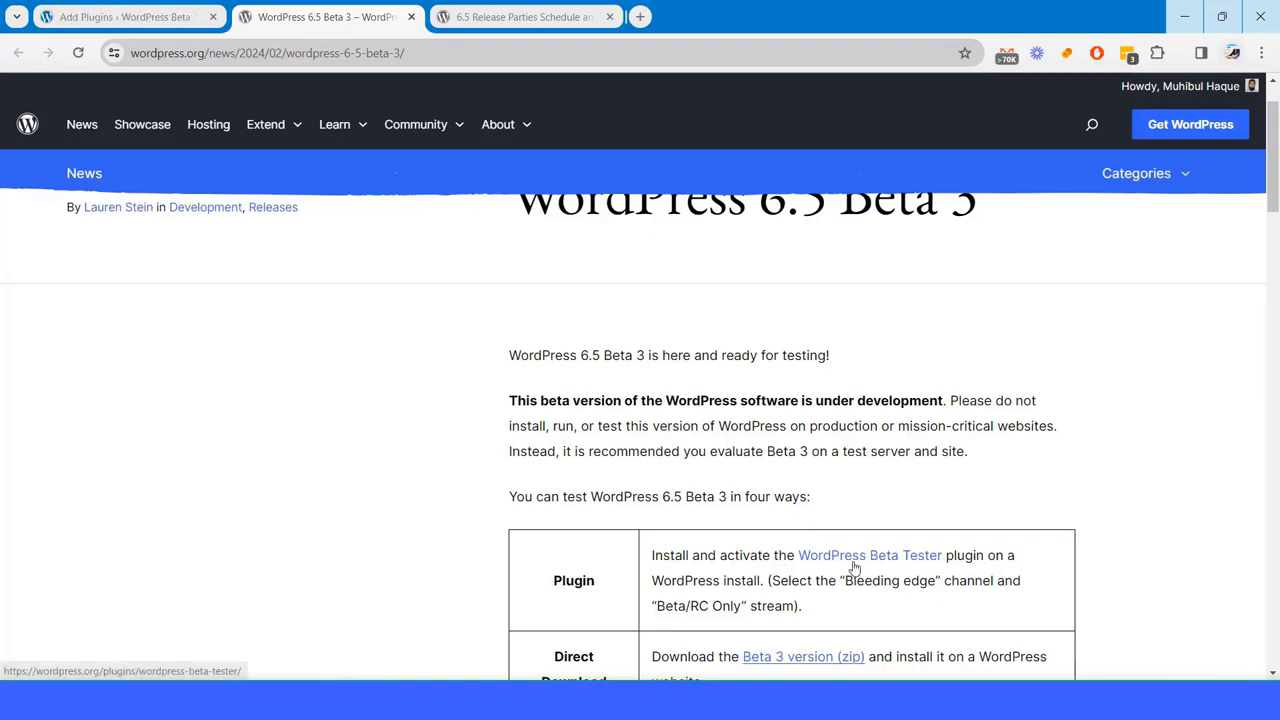
pyautogui.moveTo(932, 556); pyautogui.dragTo(801, 553)
pyautogui.hotkey('ctrl', 'c')
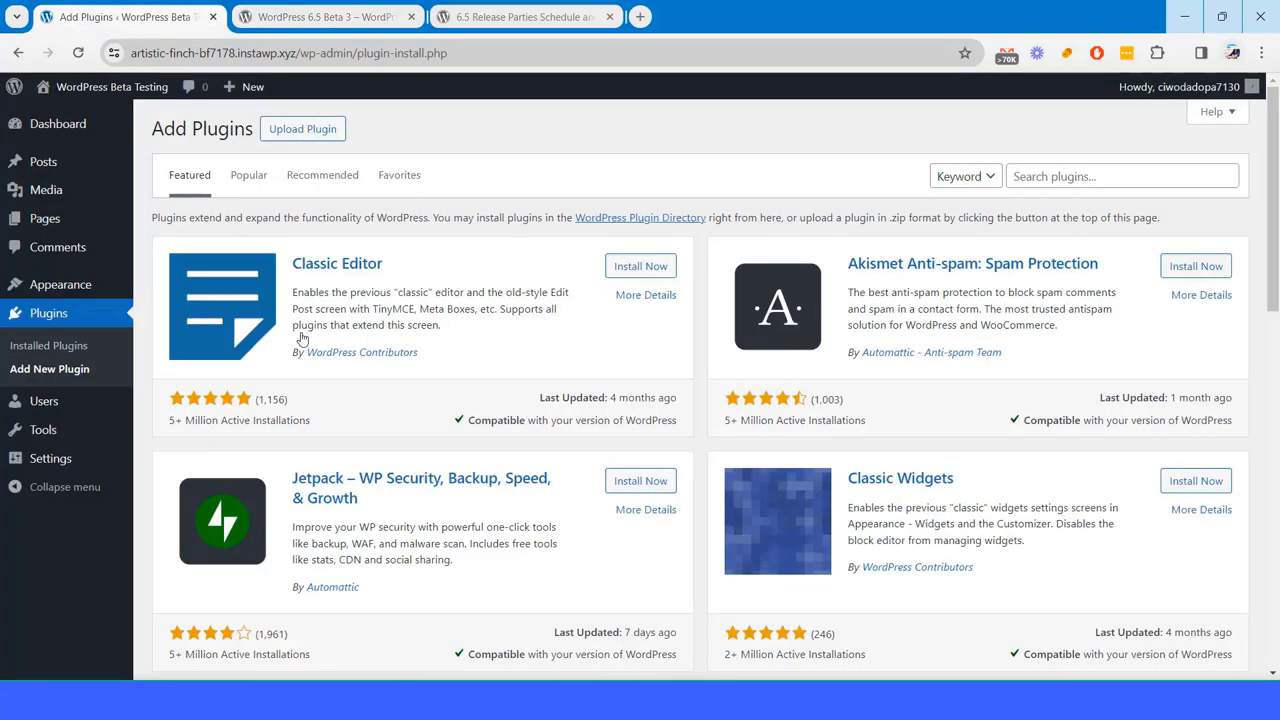
pyautogui.click(145, 14)
pyautogui.click(1049, 177)
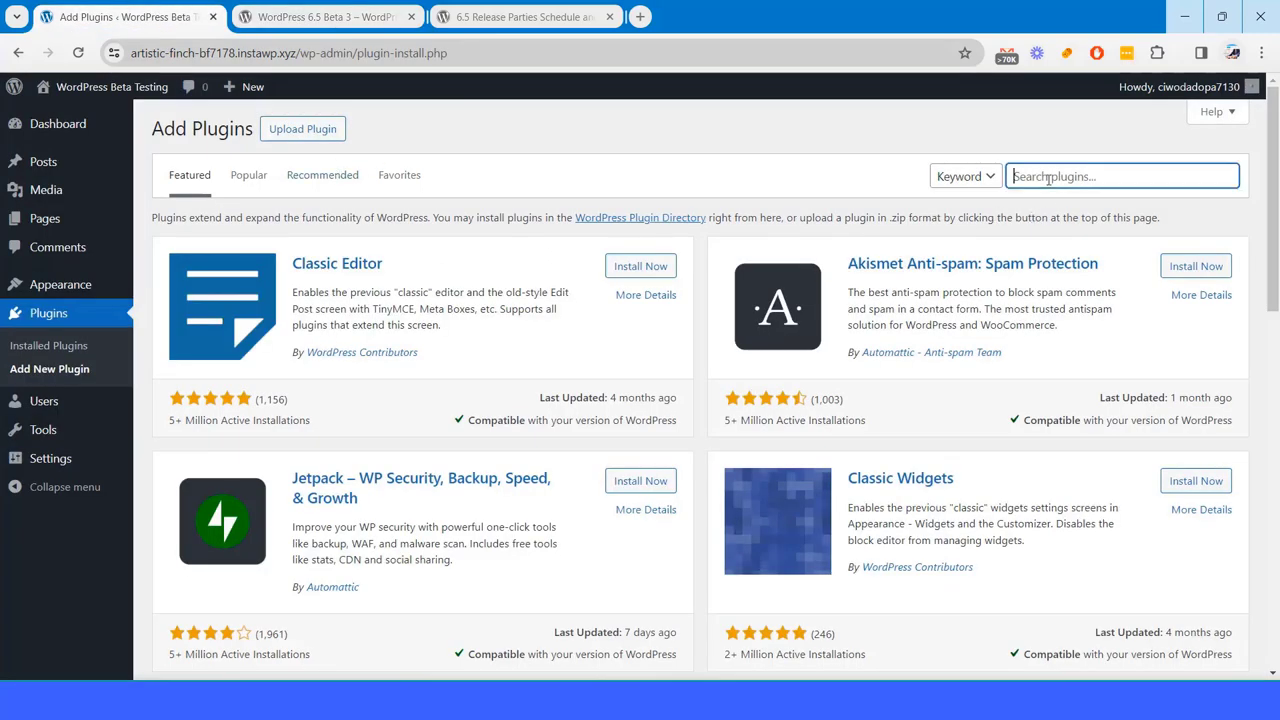
pyautogui.hotkey('ctrl', 'v')
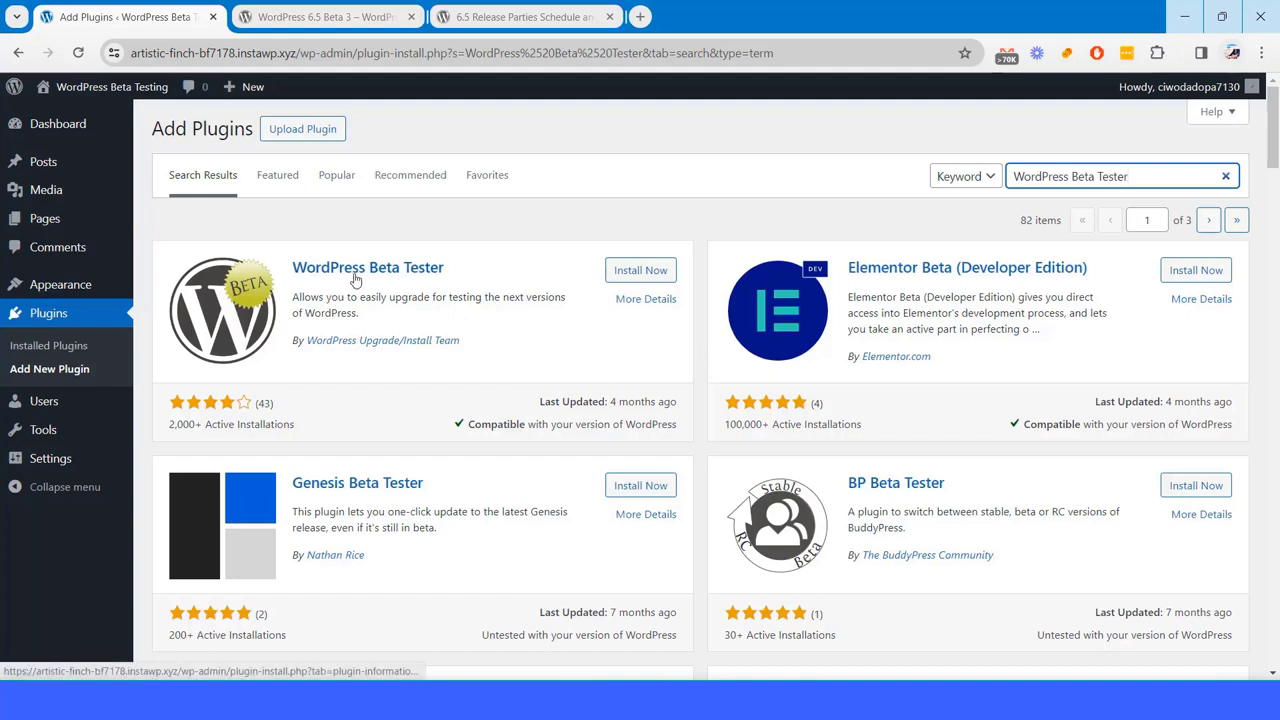
pyautogui.click(628, 279)
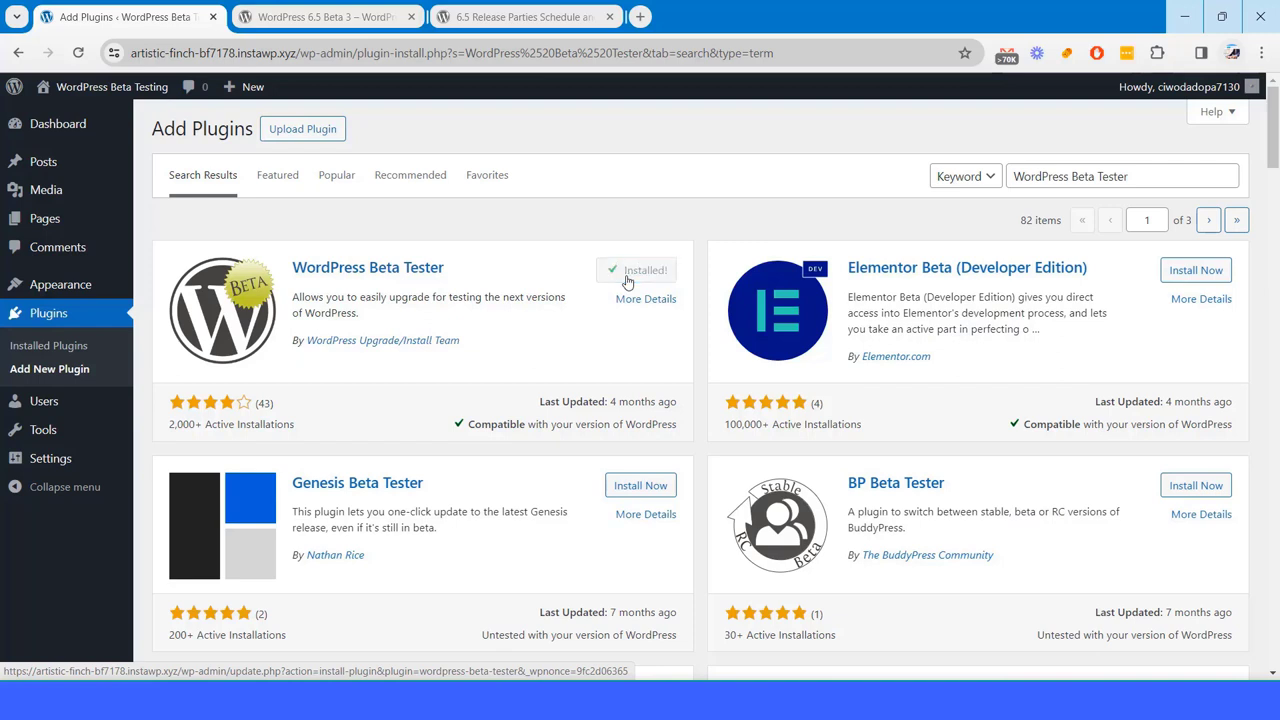
# Activate Beta Tester and save it on Bleeding edge with the Beta/RC Only stream
pyautogui.click(638, 273)
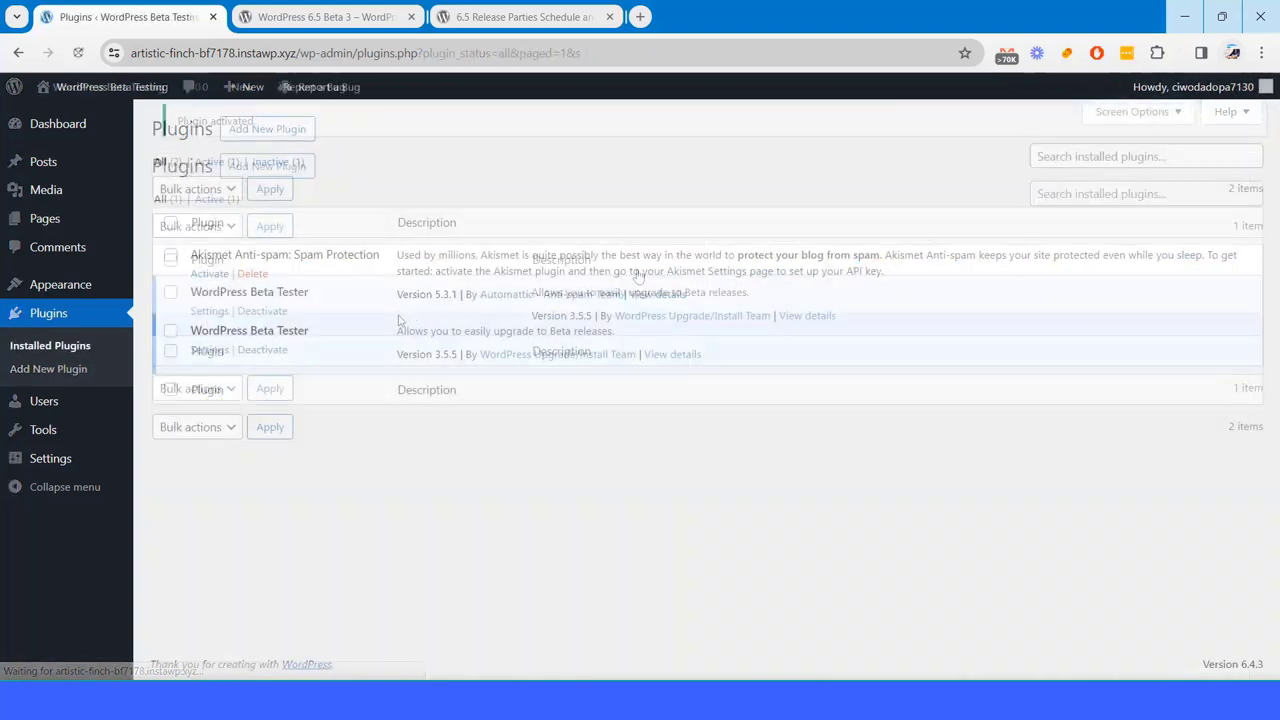
pyautogui.click(207, 350)
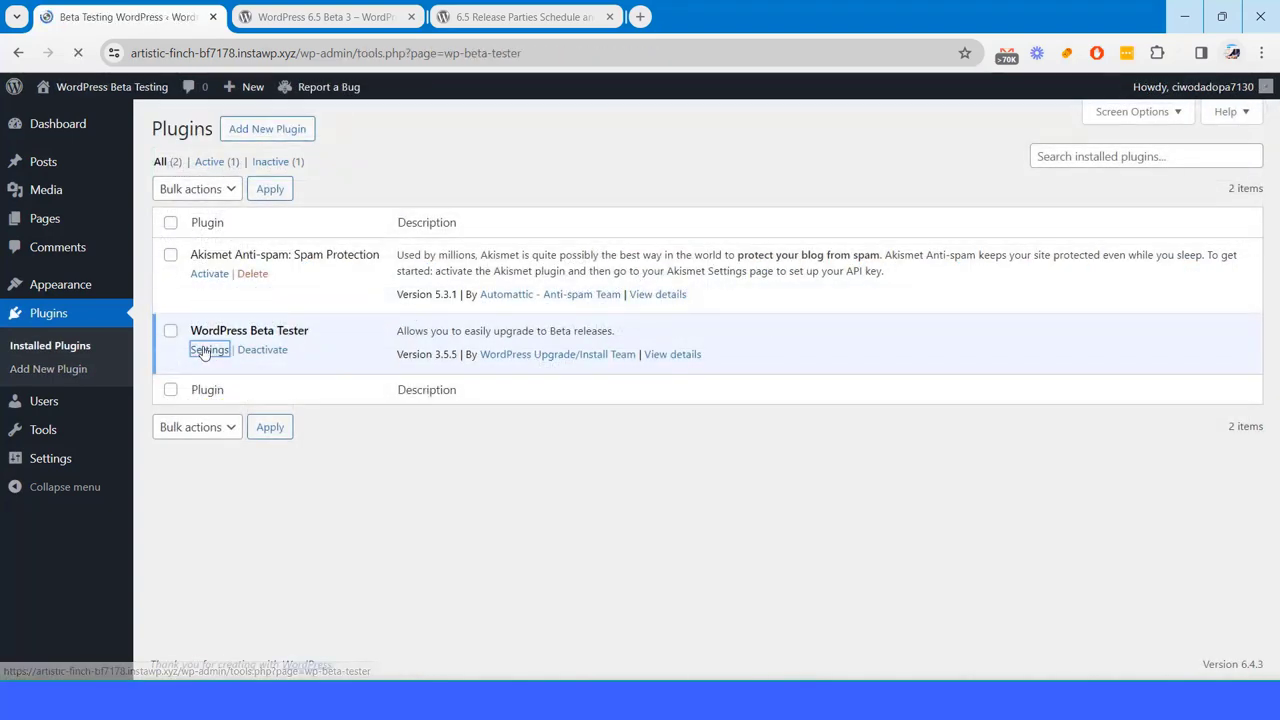
pyautogui.scroll(-3, 284, 413)
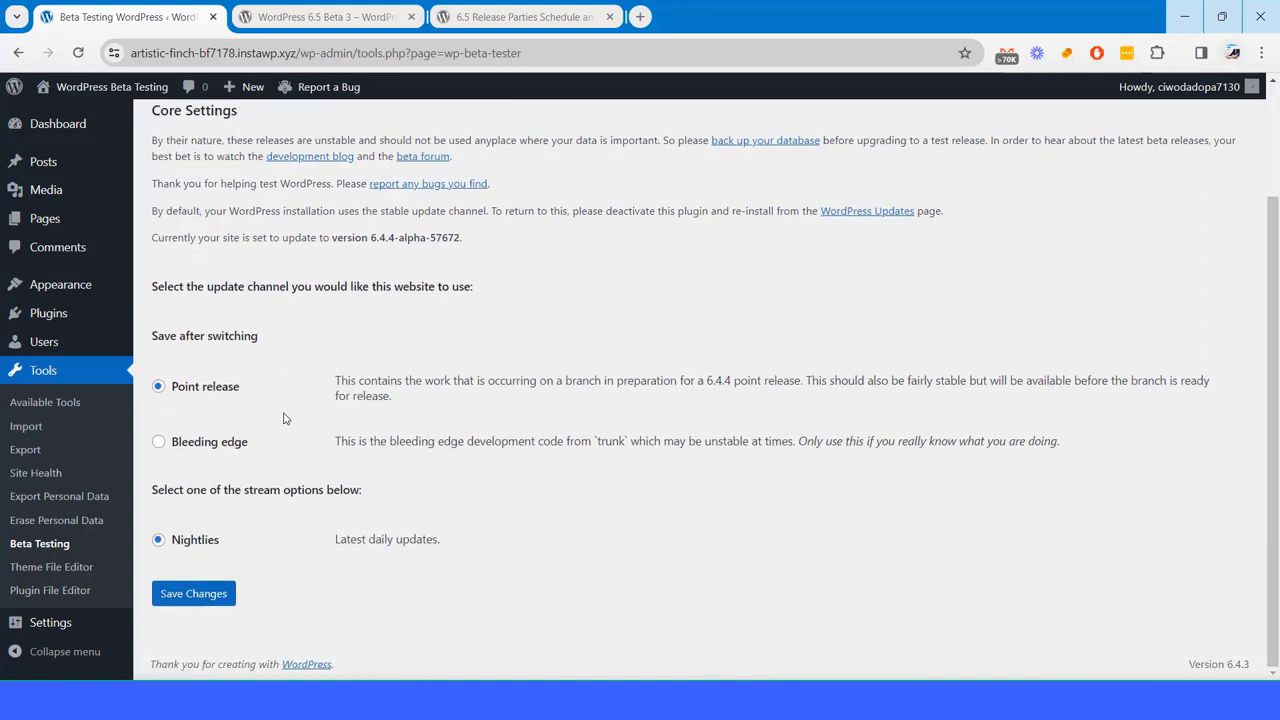
pyautogui.click(159, 443)
pyautogui.scroll(-1, 299, 502)
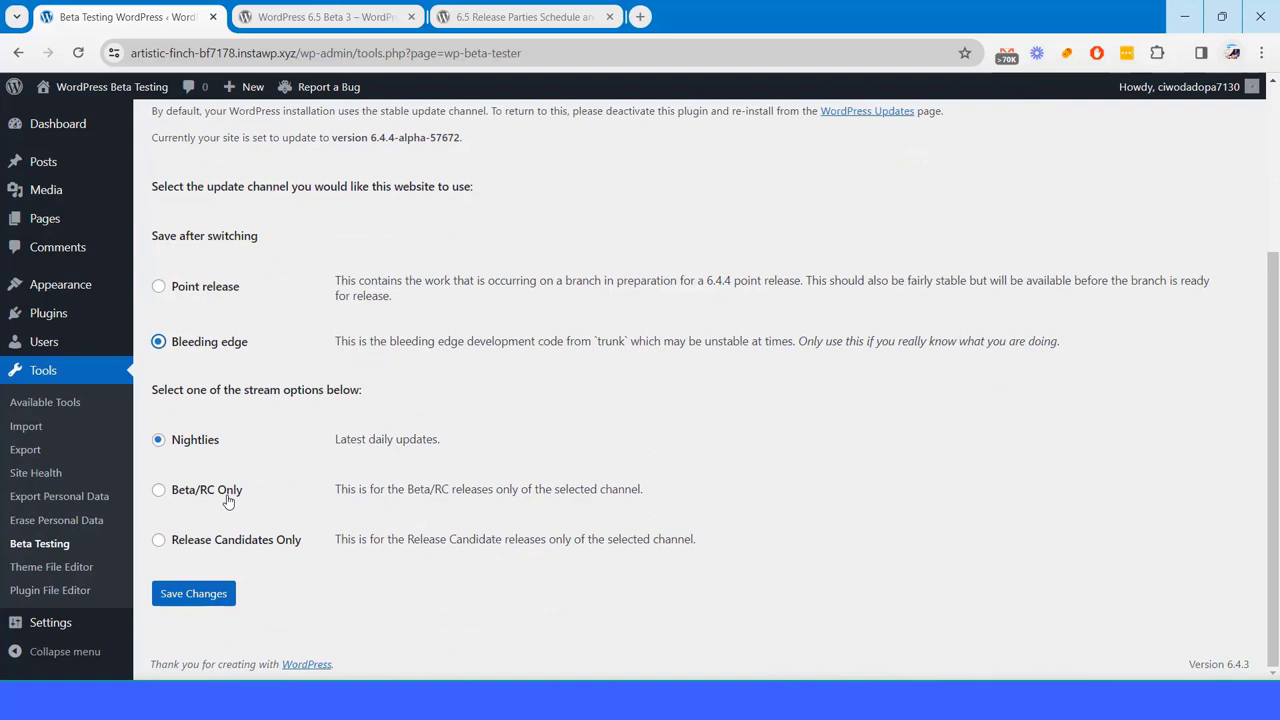
pyautogui.click(159, 491)
pyautogui.click(195, 593)
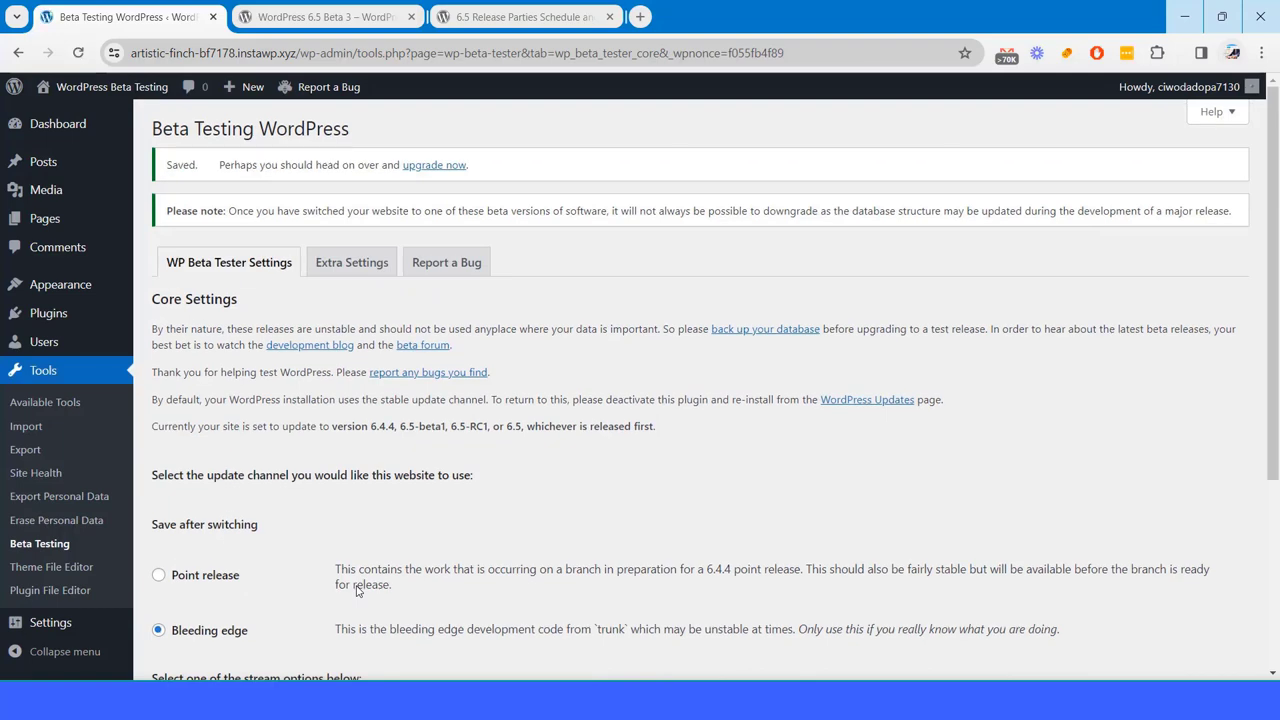
pyautogui.scroll(-2, 345, 568)
# Update to version 6.5-beta3 from the Updates page and run the database update
pyautogui.scroll(2, 346, 480)
pyautogui.moveTo(59, 127)
pyautogui.click(178, 153)
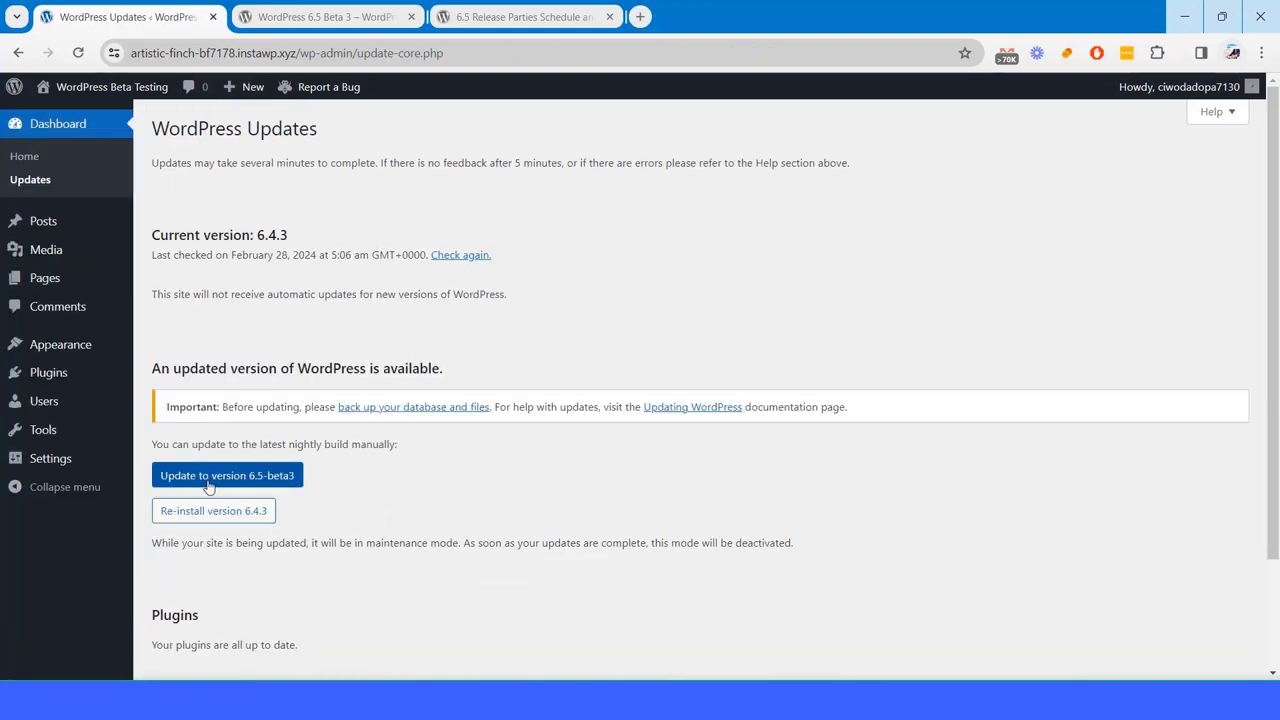
pyautogui.click(286, 484)
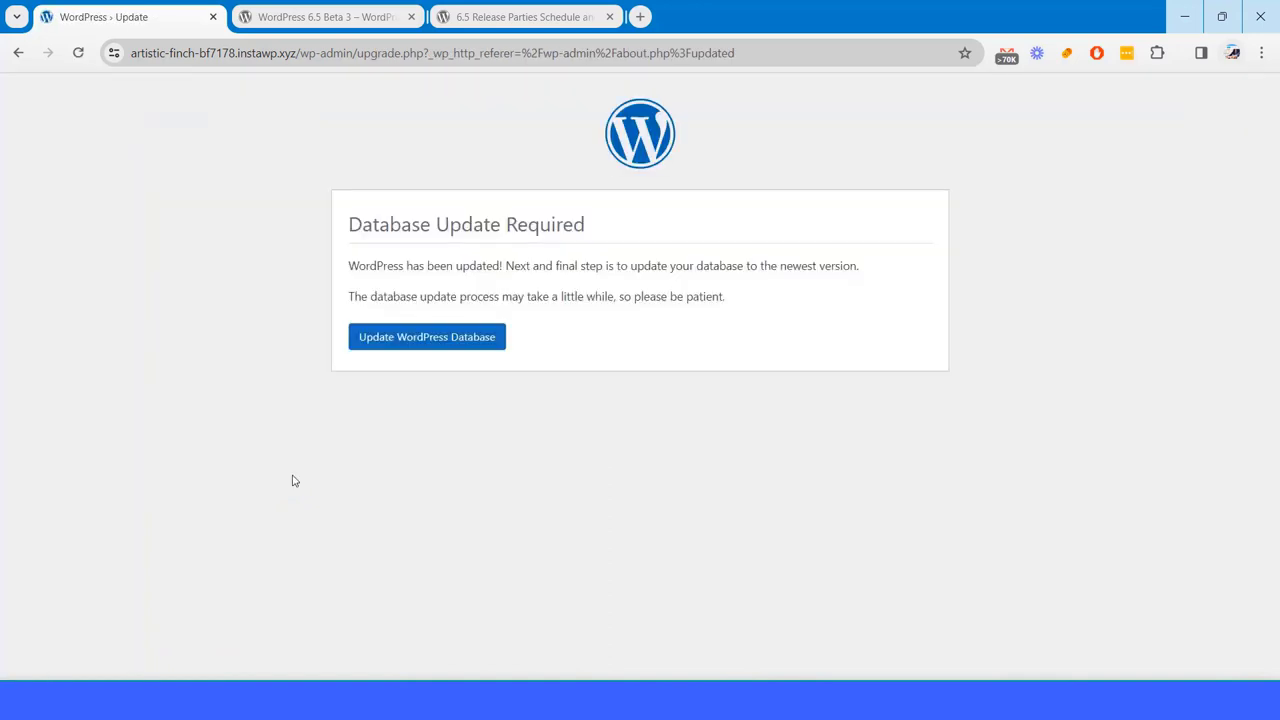
pyautogui.click(383, 347)
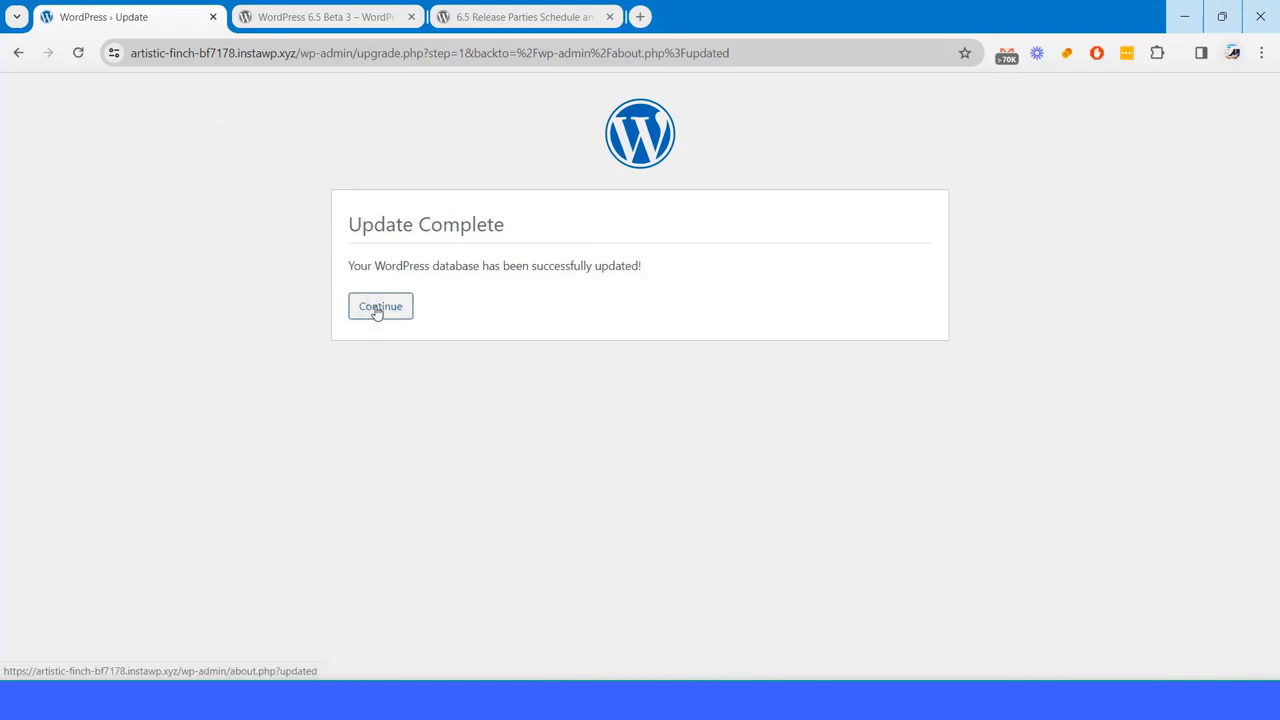
pyautogui.click(377, 312)
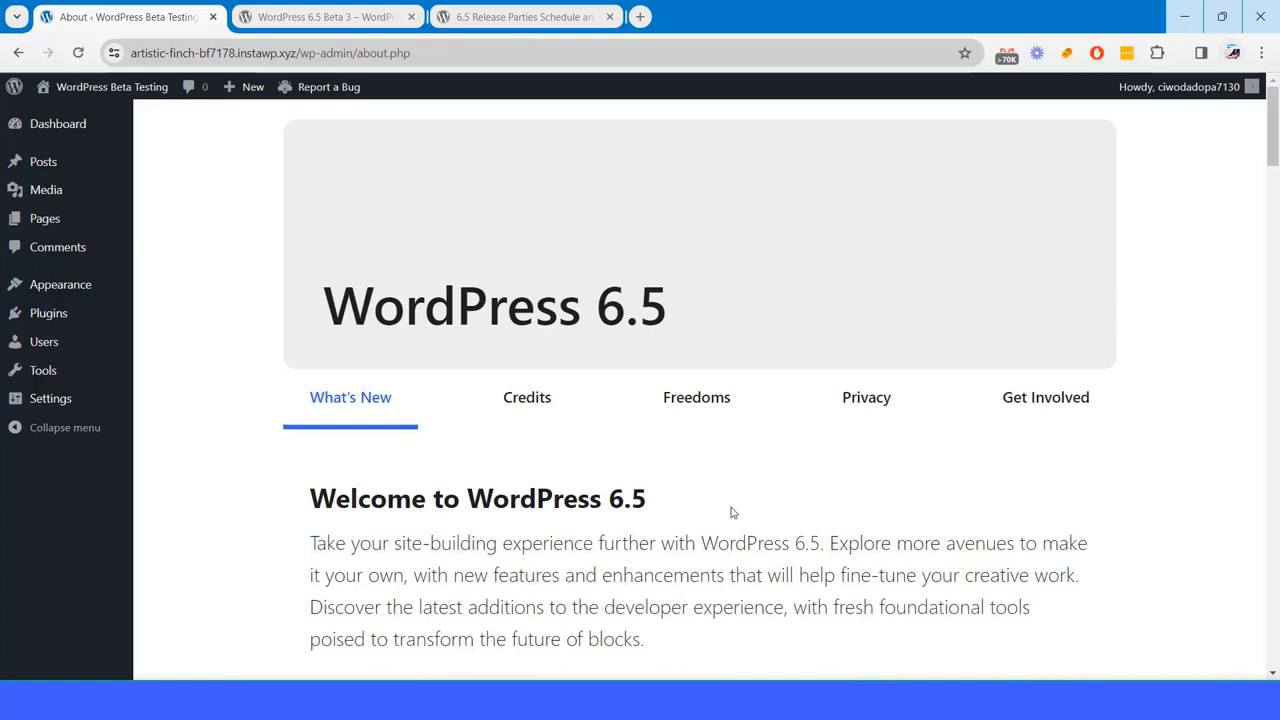
# Check that the Updates page lists 6.5-beta3 as the current development version
pyautogui.moveTo(59, 133)
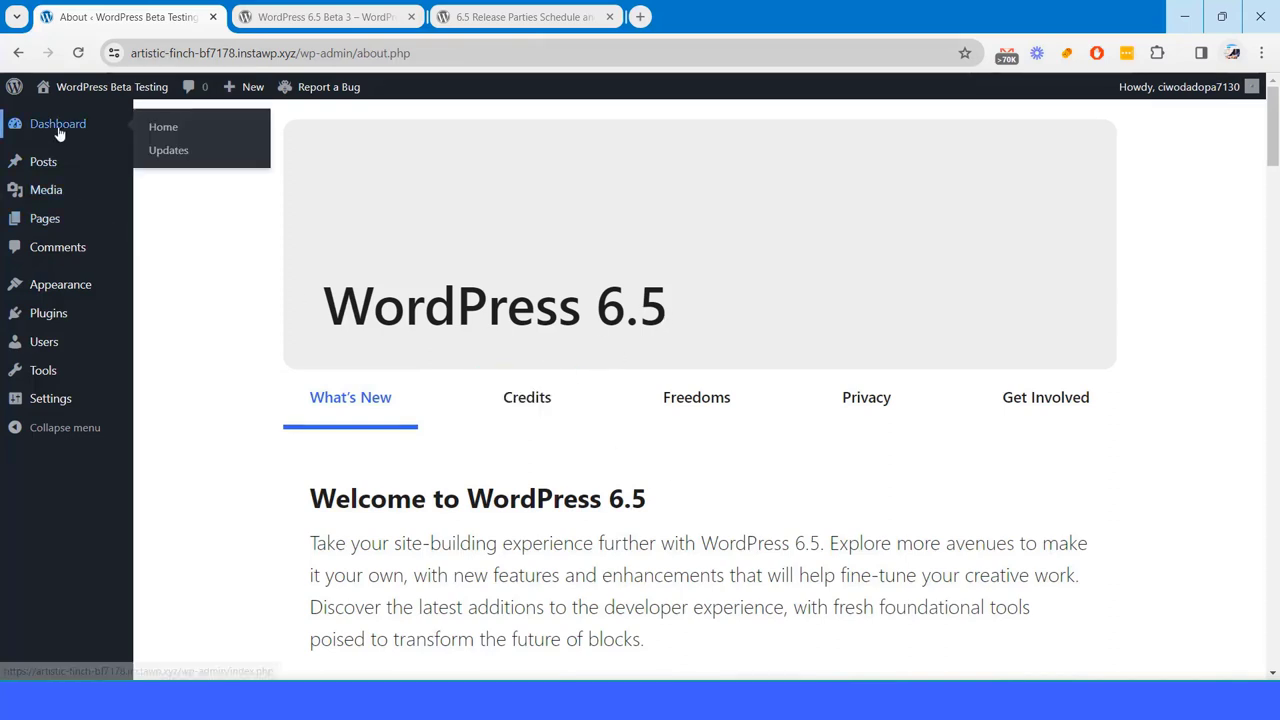
pyautogui.click(170, 156)
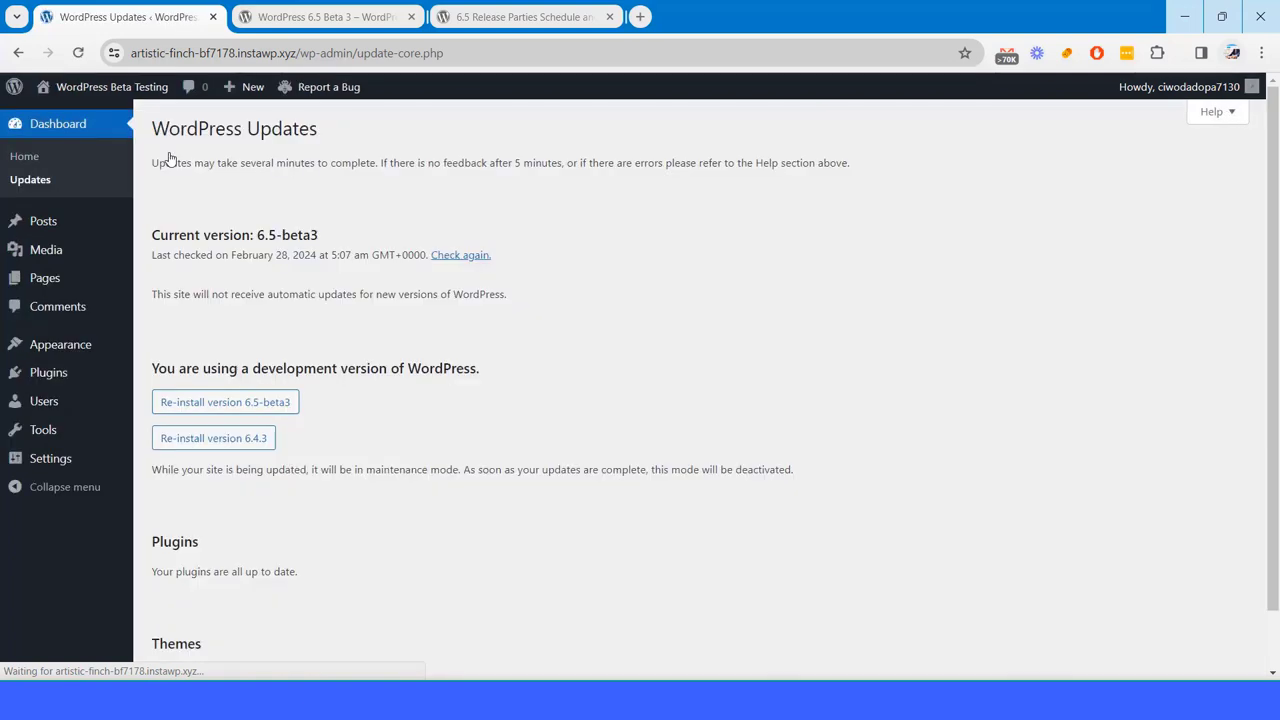
pyautogui.scroll(-1, 380, 385)
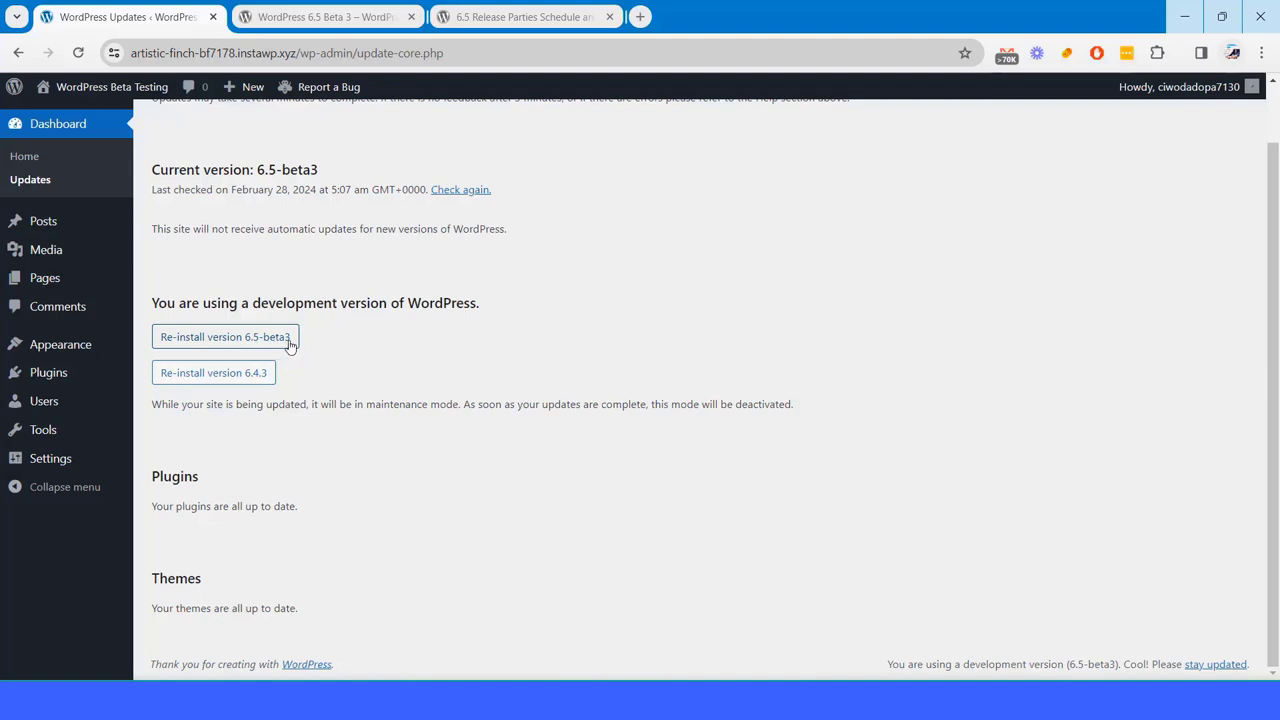
pyautogui.scroll(1, 425, 445)
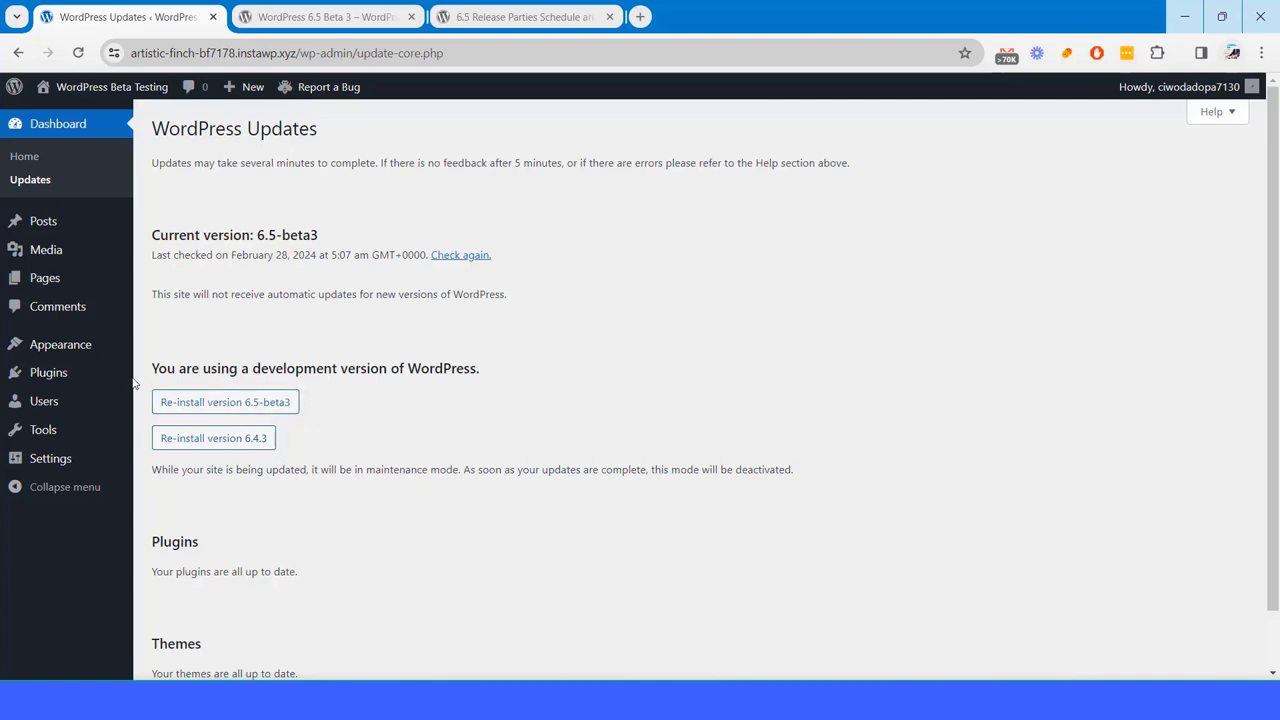
# Search plugins for 'core rollback', then install and activate Core Rollback
pyautogui.moveTo(63, 378)
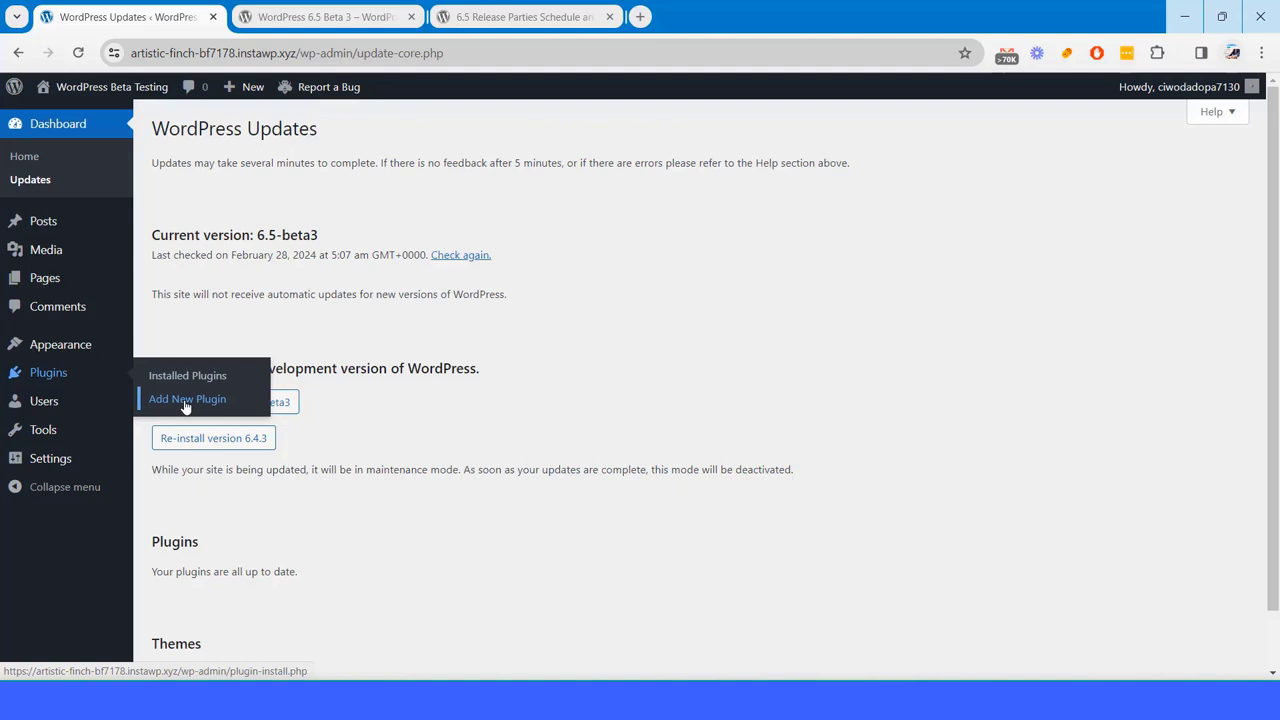
pyautogui.click(185, 400)
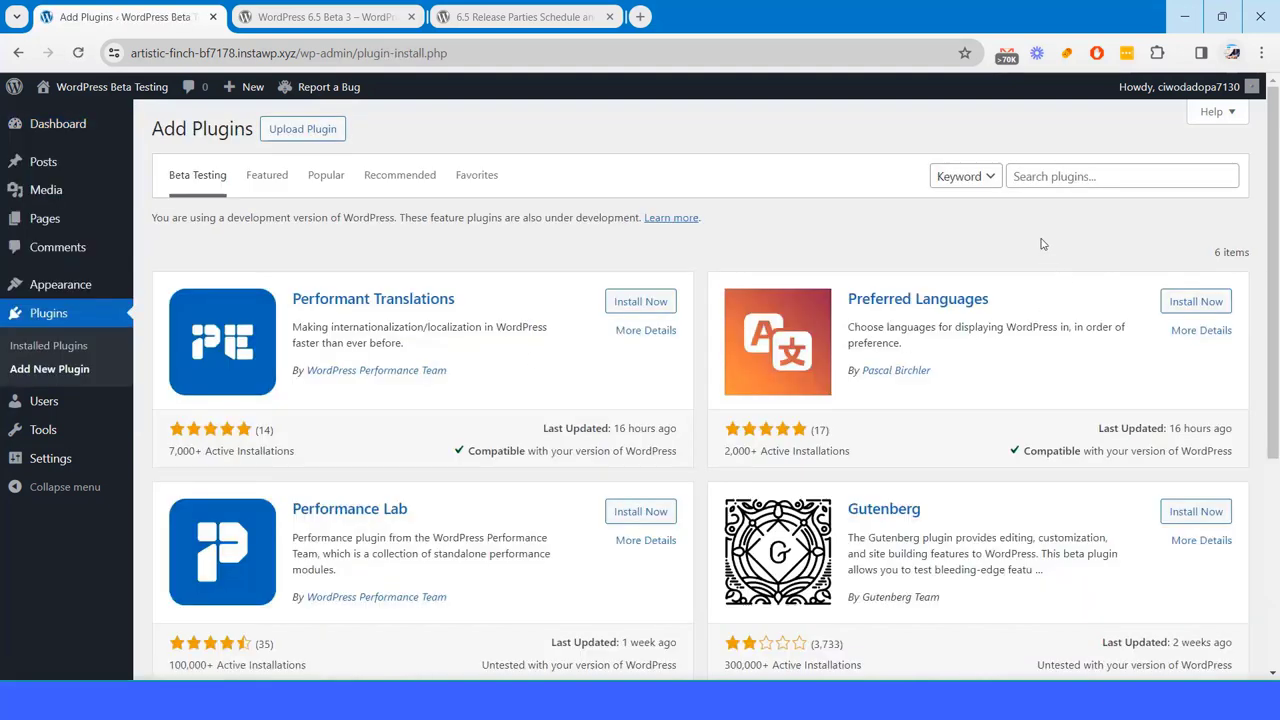
pyautogui.click(1040, 177)
pyautogui.write('core')
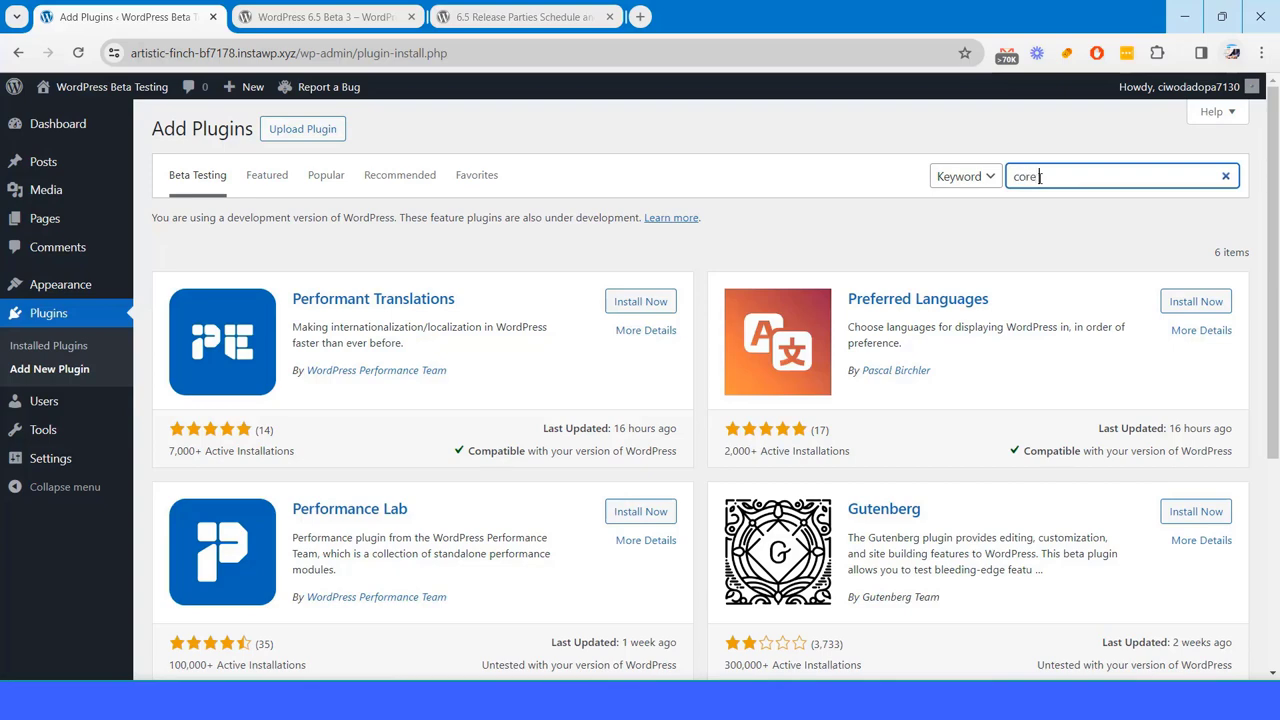
pyautogui.write(' rollback')
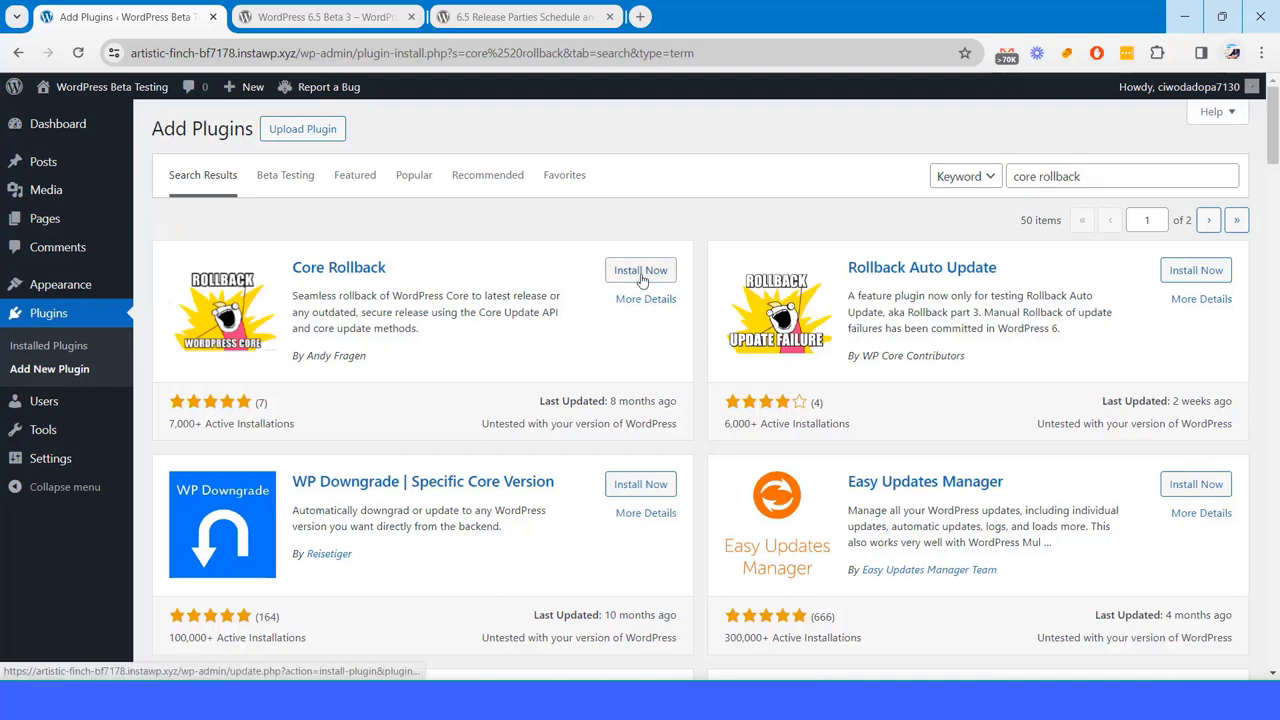
pyautogui.click(641, 276)
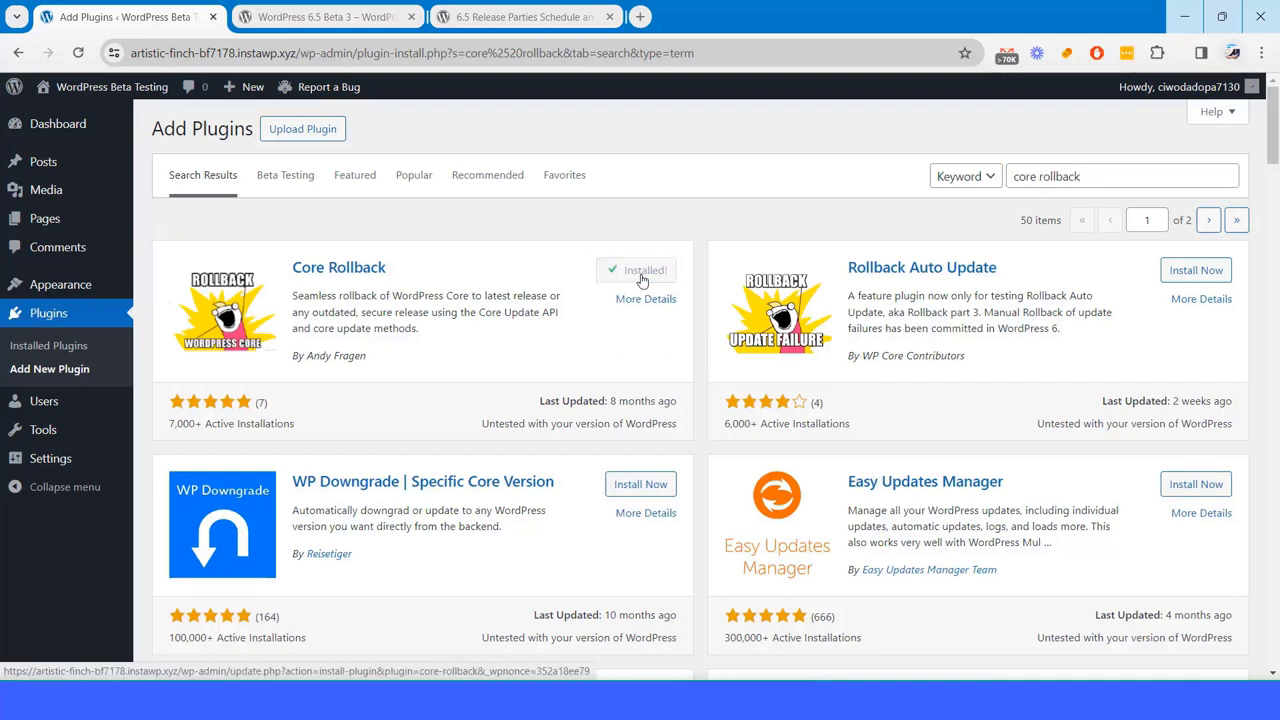
pyautogui.click(643, 279)
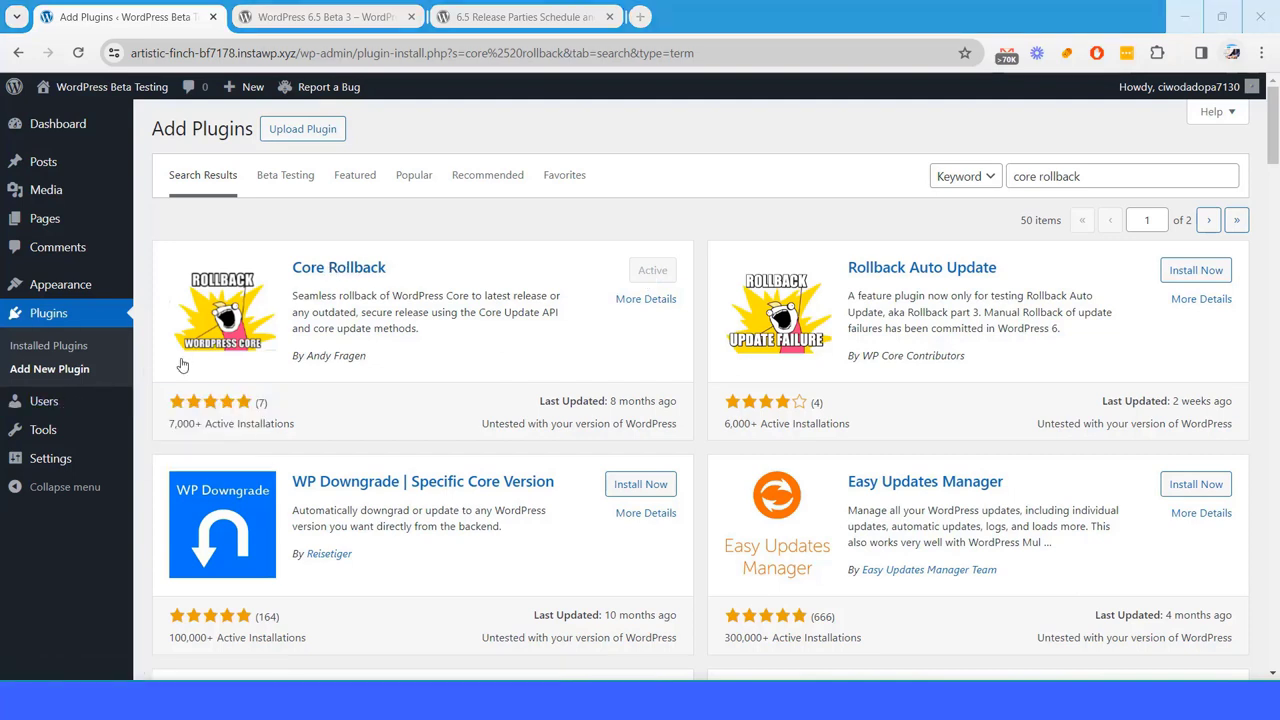
# Use Rollback Core to re-install version 5.9.9 and update its database
pyautogui.moveTo(55, 432)
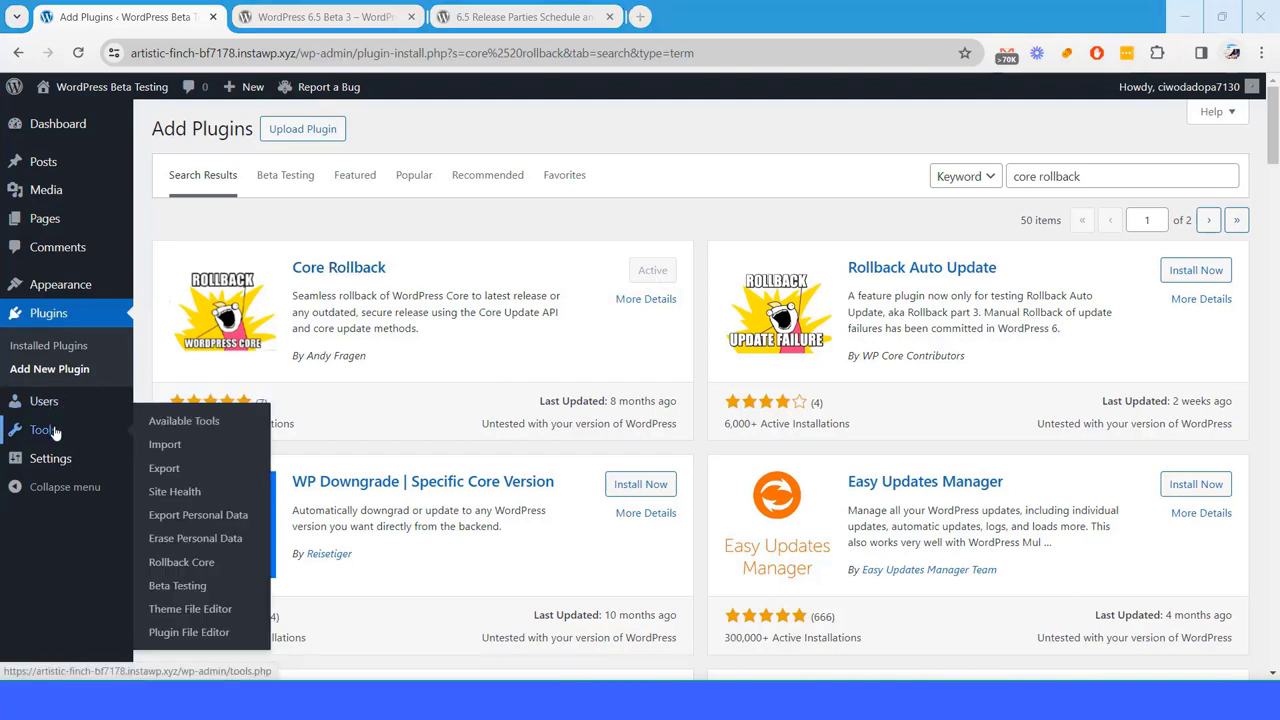
pyautogui.click(182, 563)
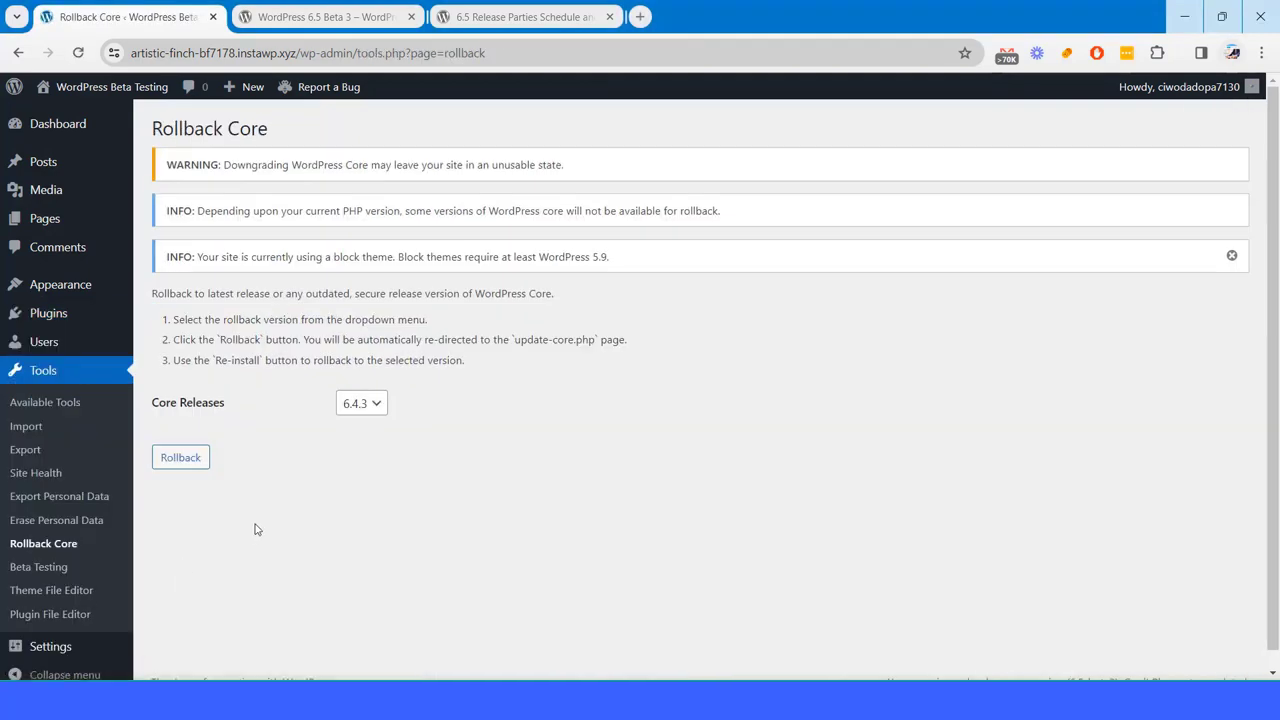
pyautogui.click(352, 405)
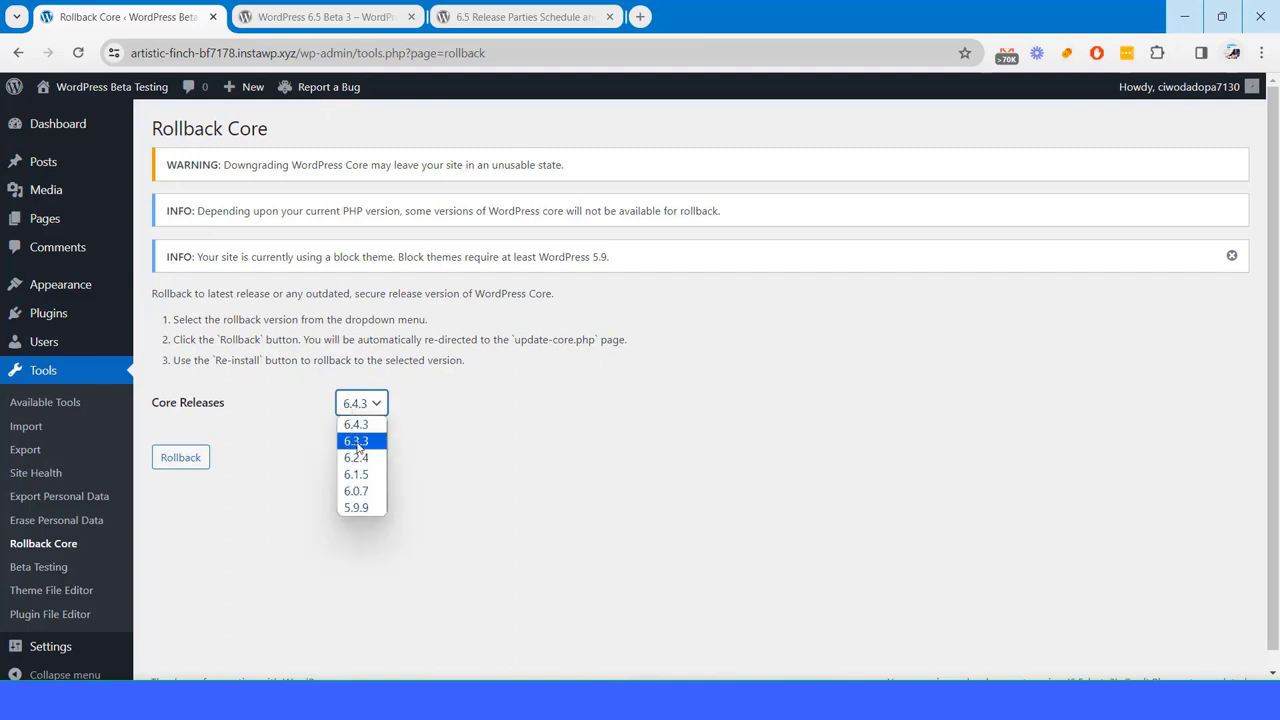
pyautogui.click(357, 508)
pyautogui.click(208, 462)
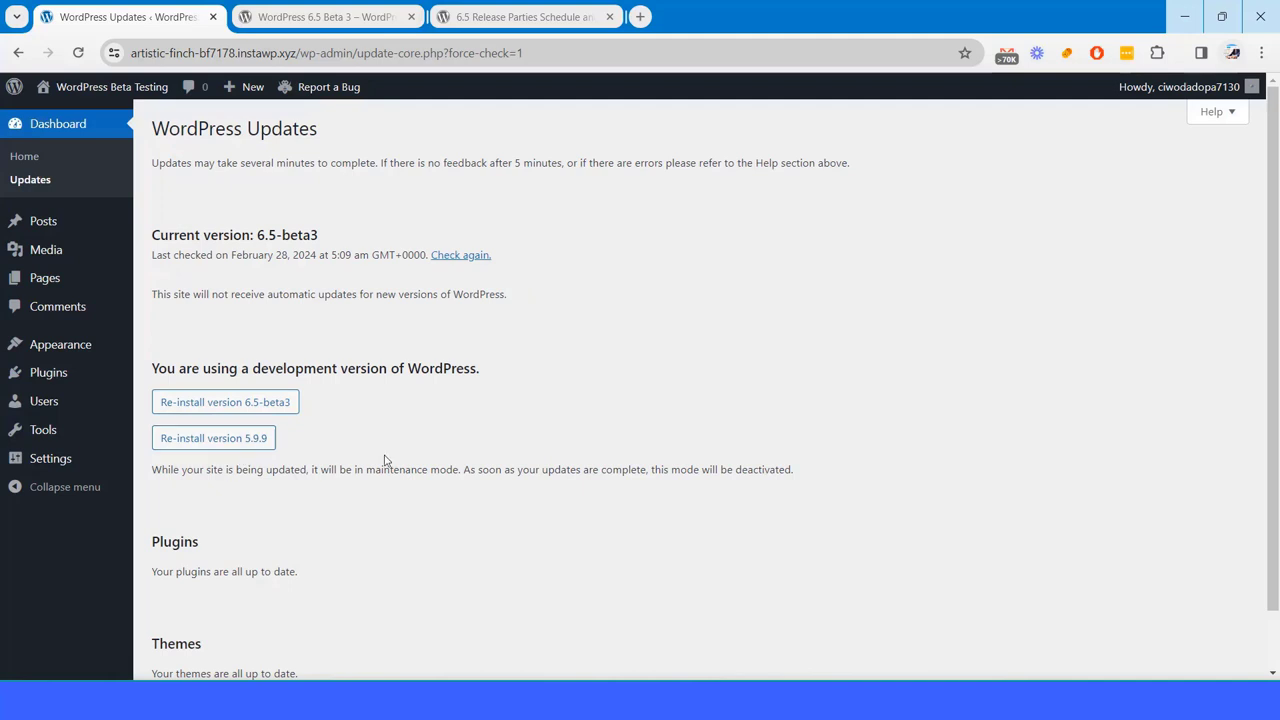
pyautogui.click(241, 446)
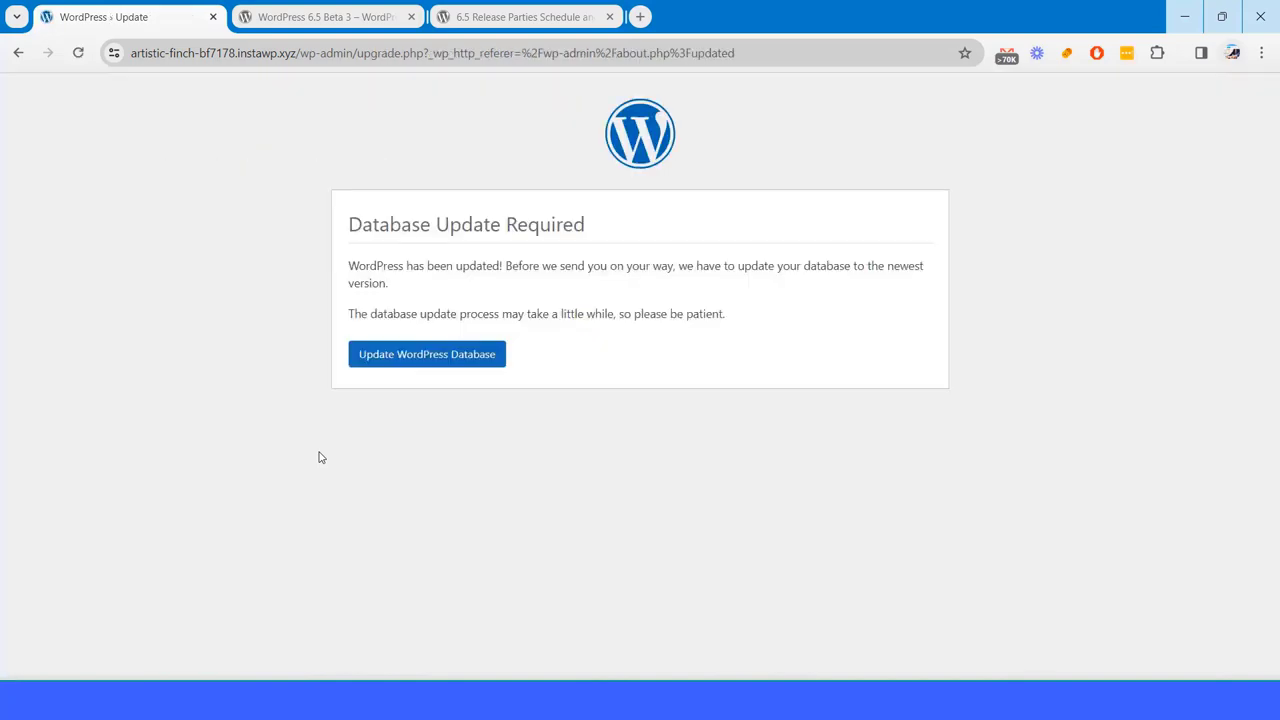
pyautogui.click(424, 358)
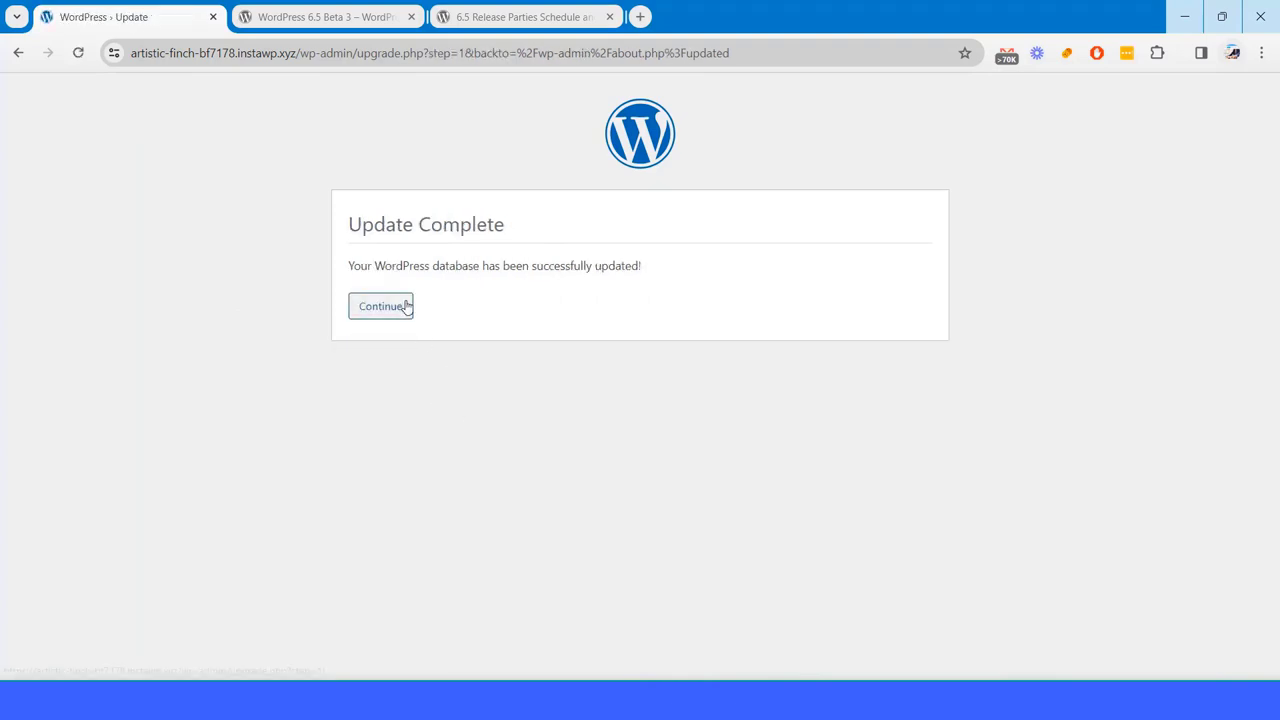
pyautogui.click(389, 308)
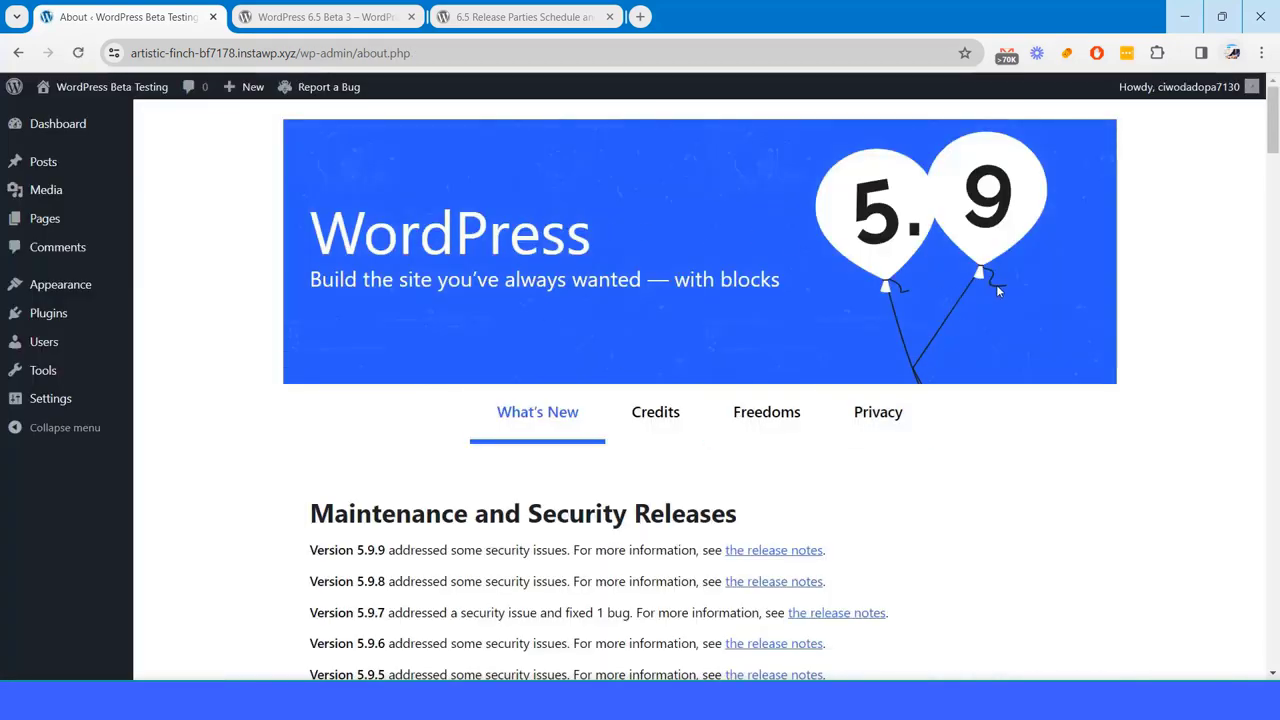
# From the Updates page showing 5.9.9, upgrade to 6.5-beta3 and update the database
pyautogui.moveTo(78, 136)
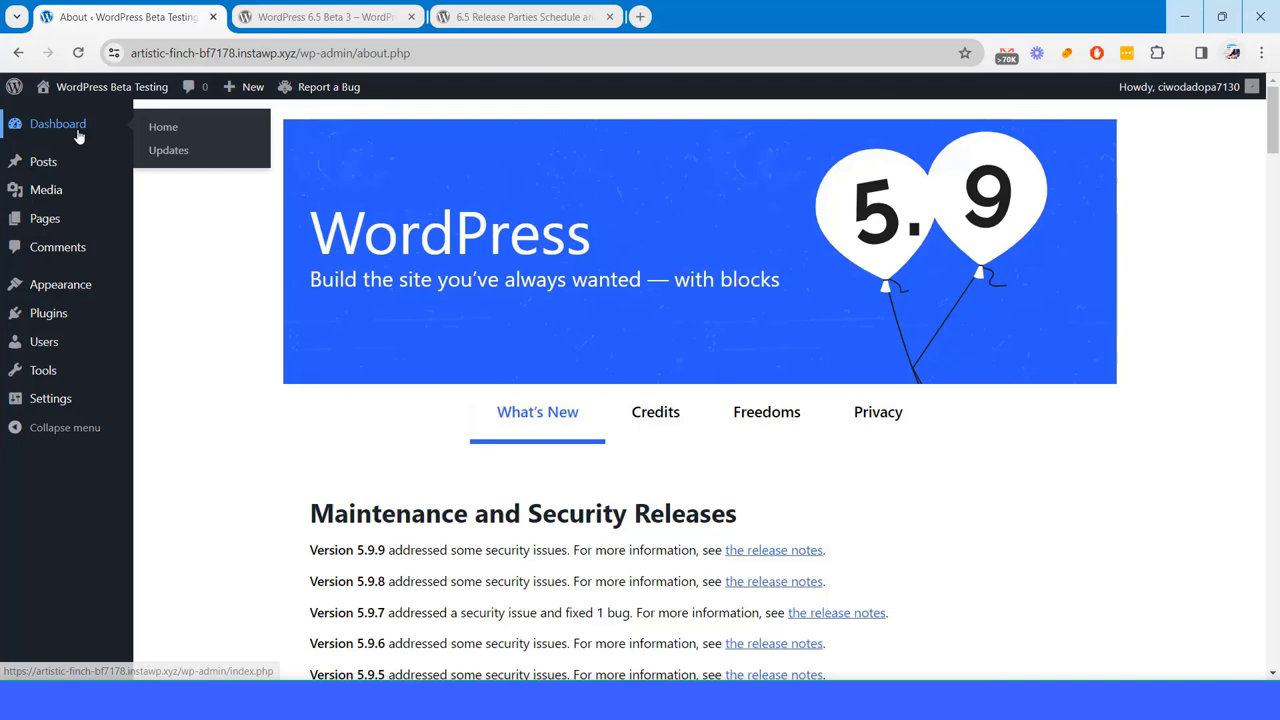
pyautogui.click(172, 155)
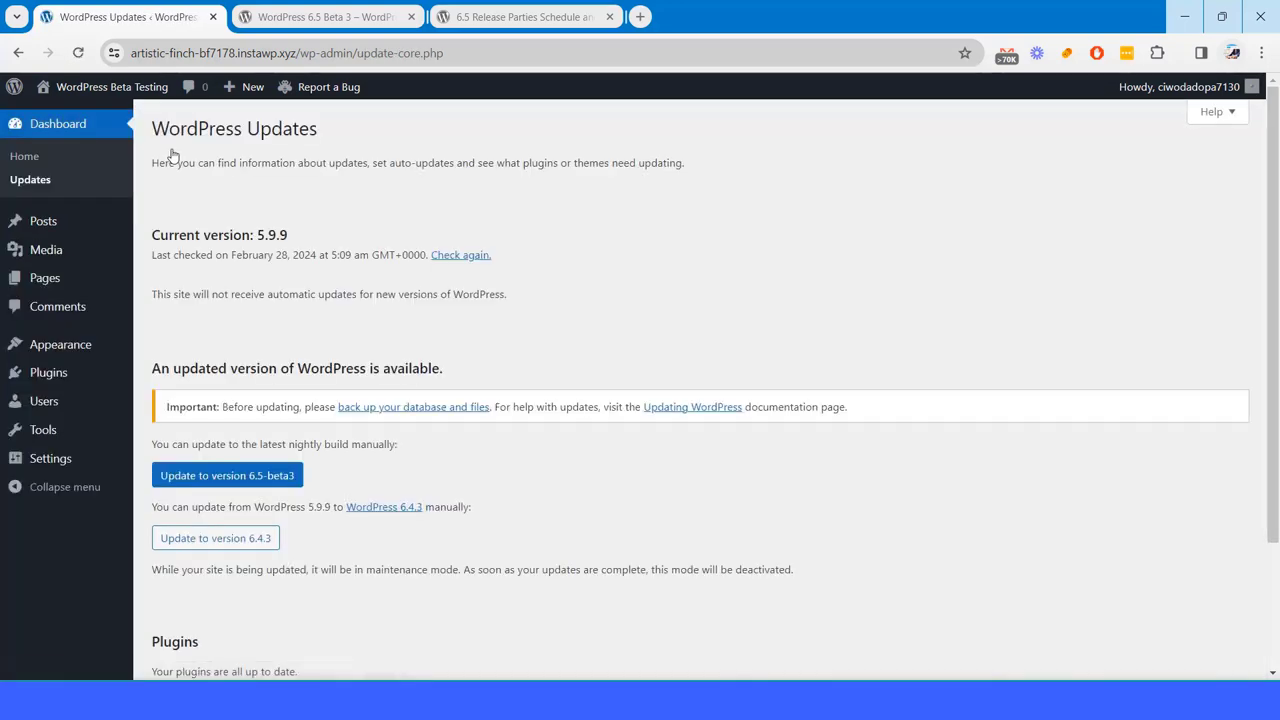
pyautogui.scroll(-2, 349, 464)
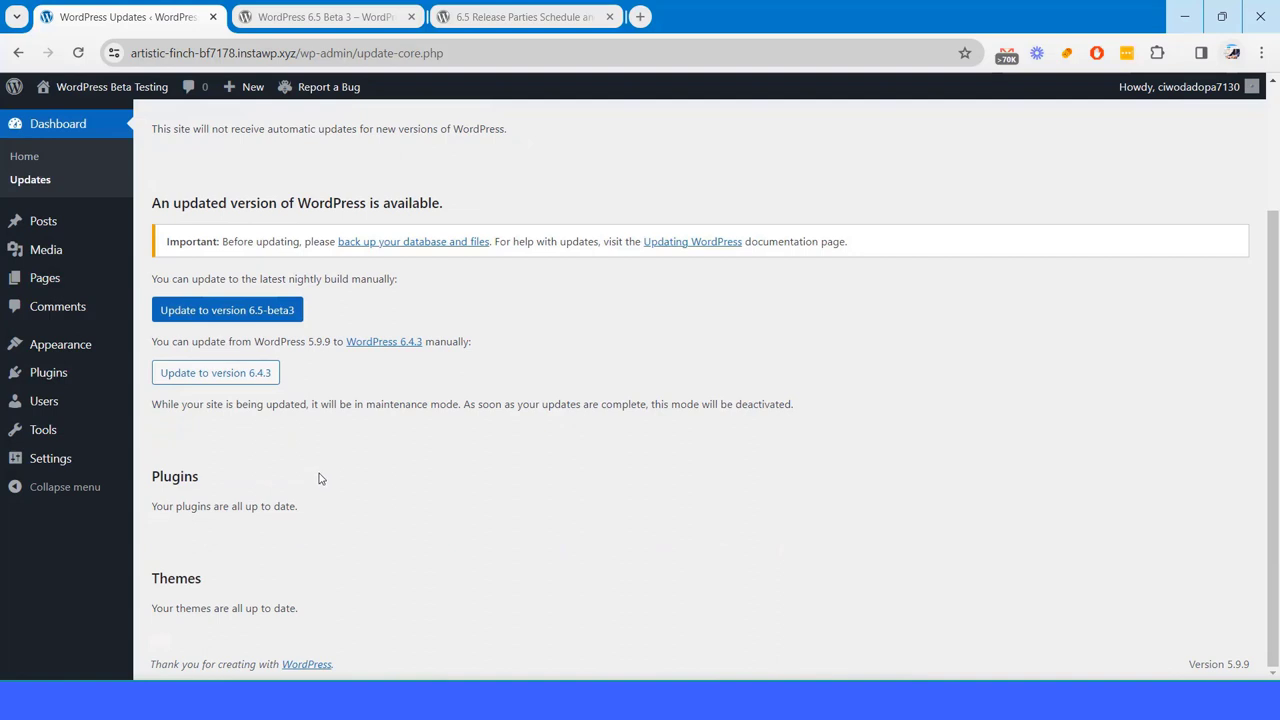
pyautogui.click(271, 318)
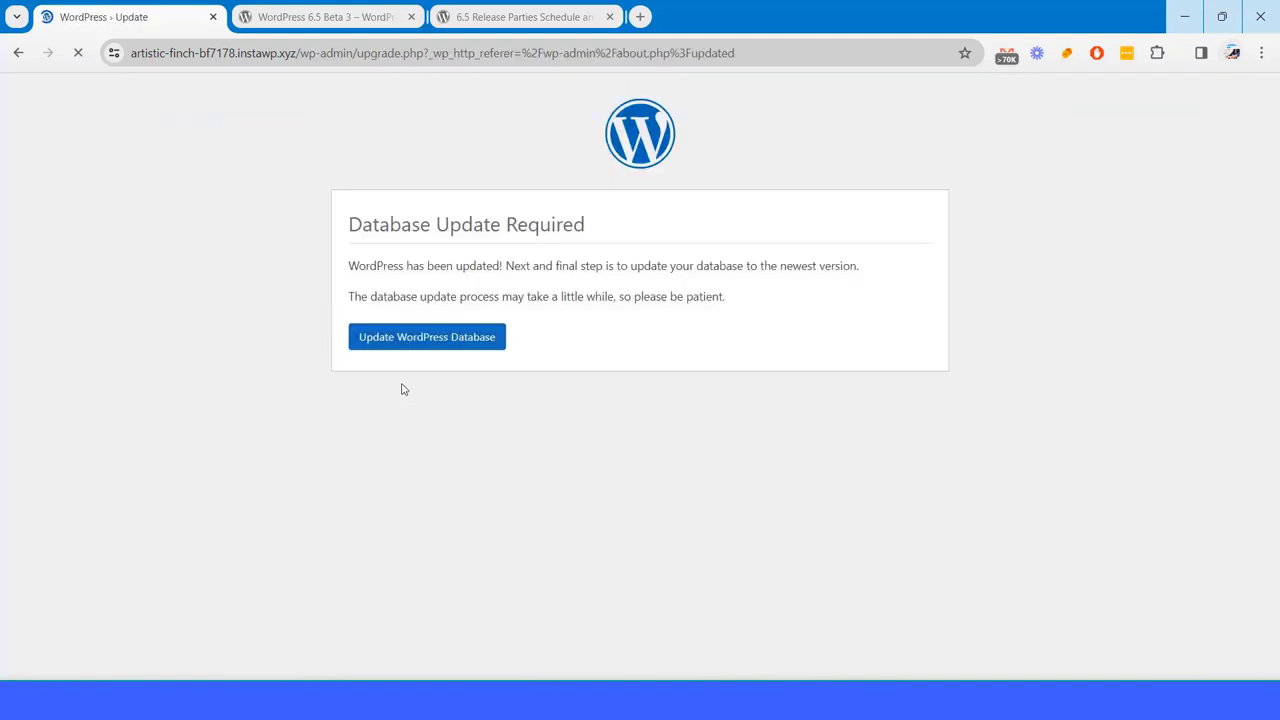
pyautogui.click(447, 337)
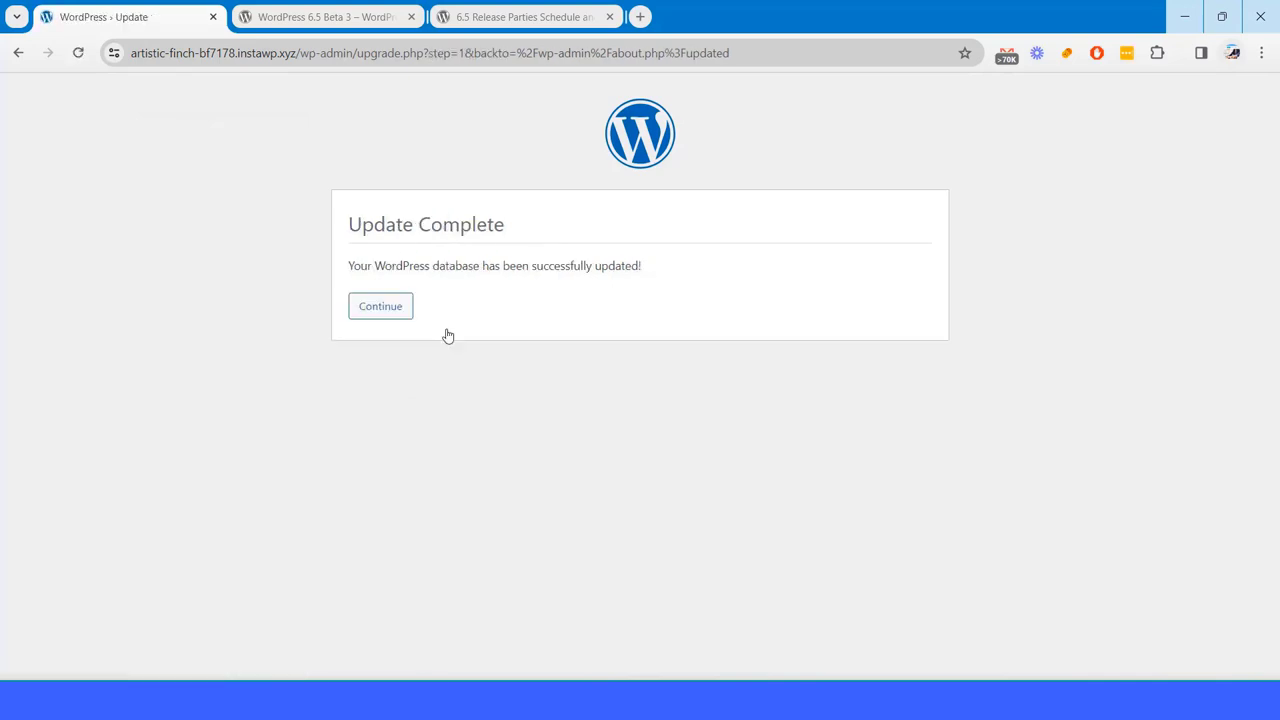
pyautogui.click(399, 315)
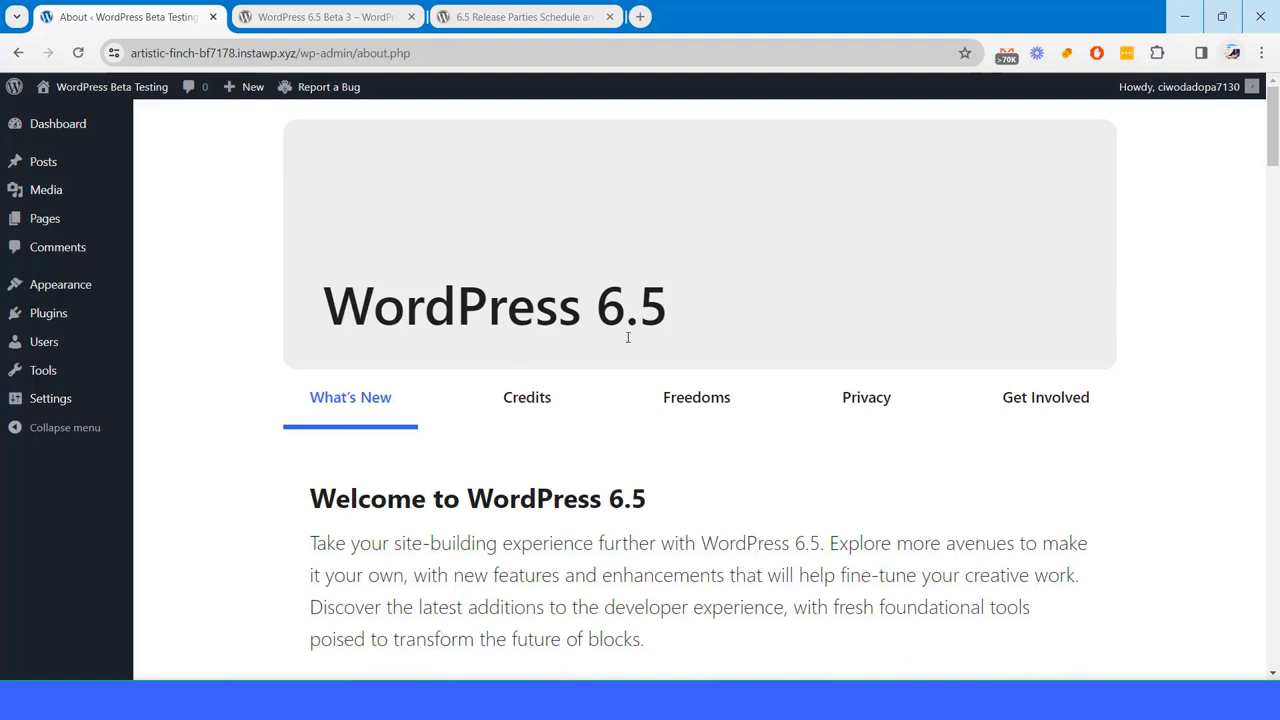
# Recheck the Updates page, which lists 6.5-beta3 as the current version
pyautogui.moveTo(49, 126)
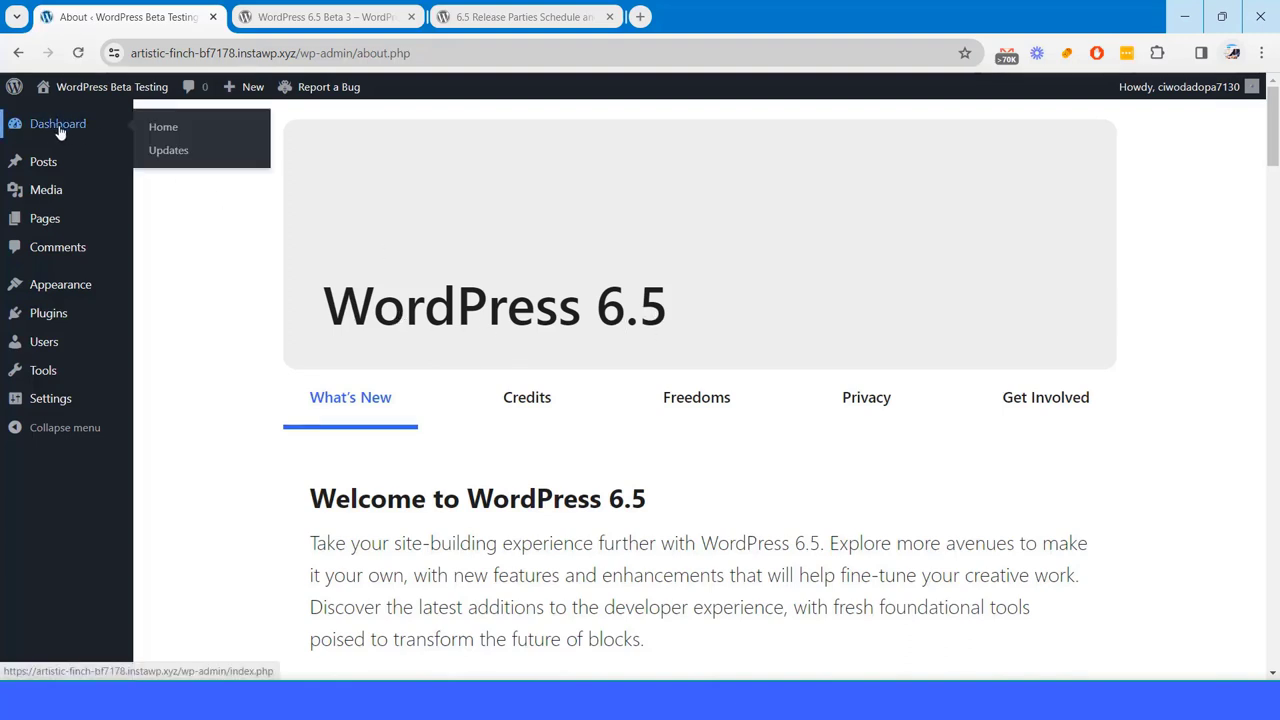
pyautogui.click(166, 152)
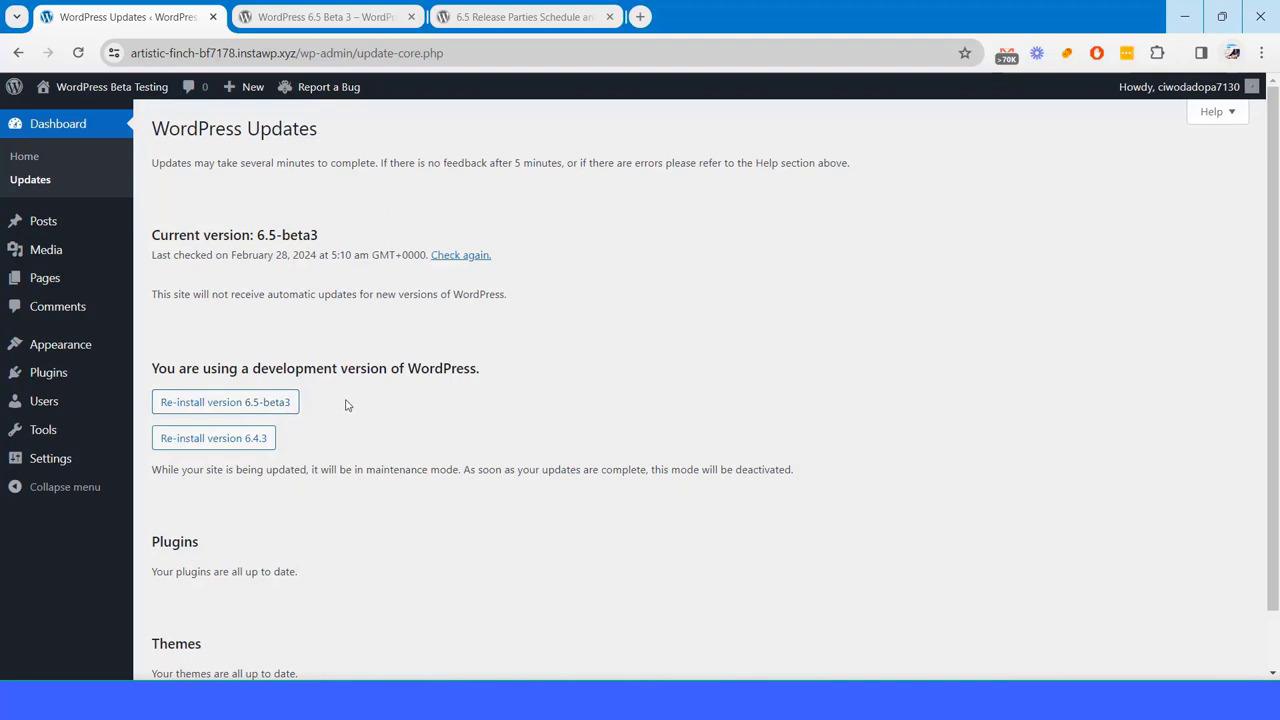
pyautogui.scroll(-2, 358, 463)
pyautogui.scroll(2, 364, 455)
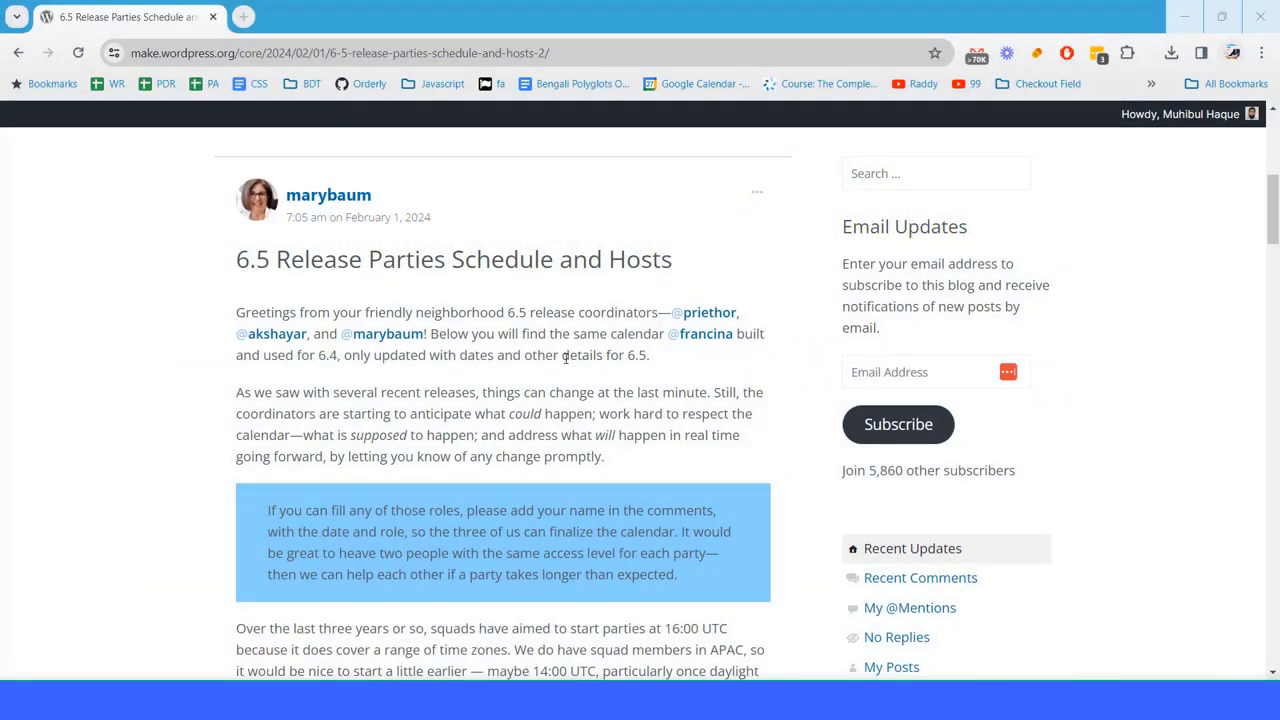
# Scroll the release party schedule table to the Beta 3 row: Tuesday, February 27, 2024, 10:00 PM GMT+6
pyautogui.scroll(-1, 429, 363)
pyautogui.scroll(-6, 429, 363)
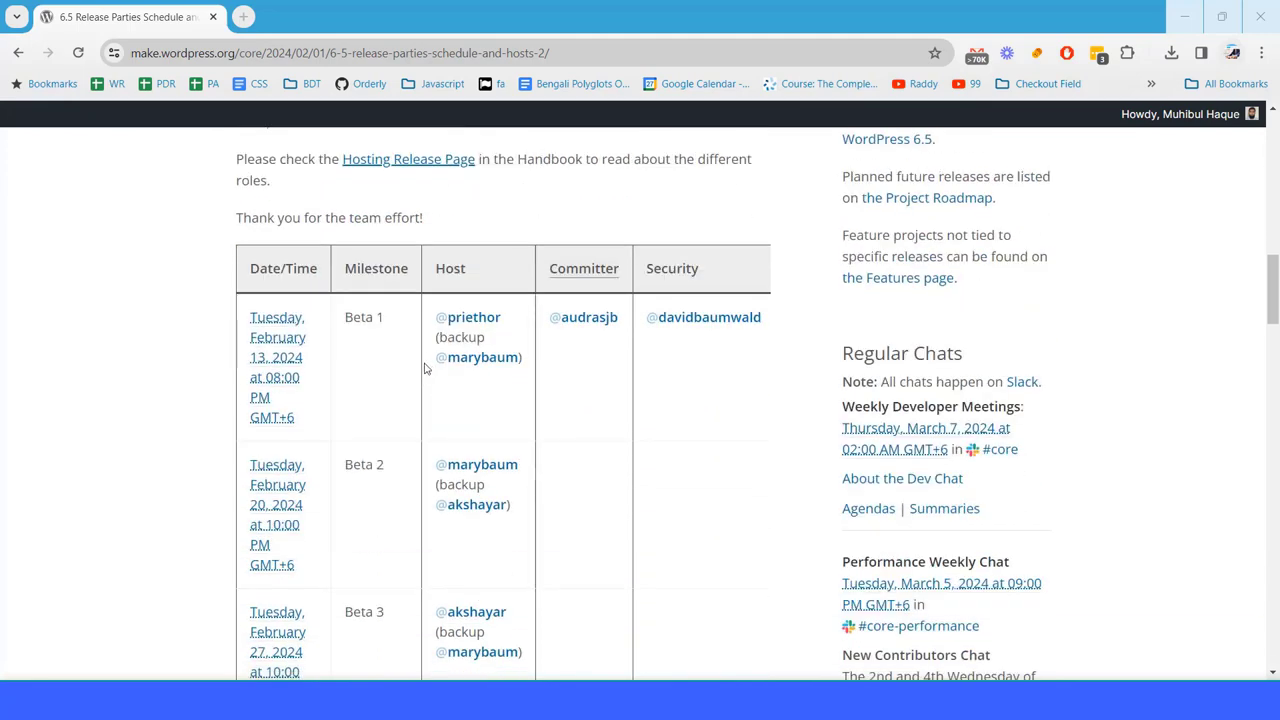
pyautogui.scroll(-3, 385, 388)
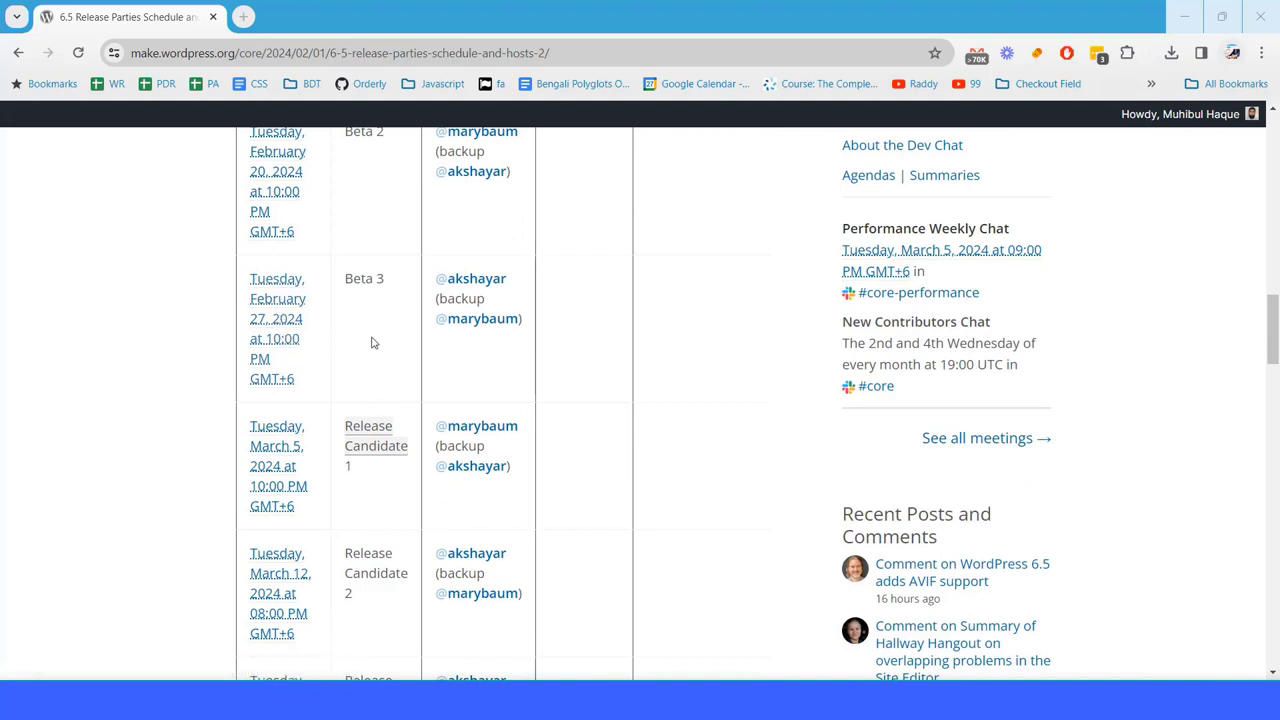
pyautogui.click(285, 58)
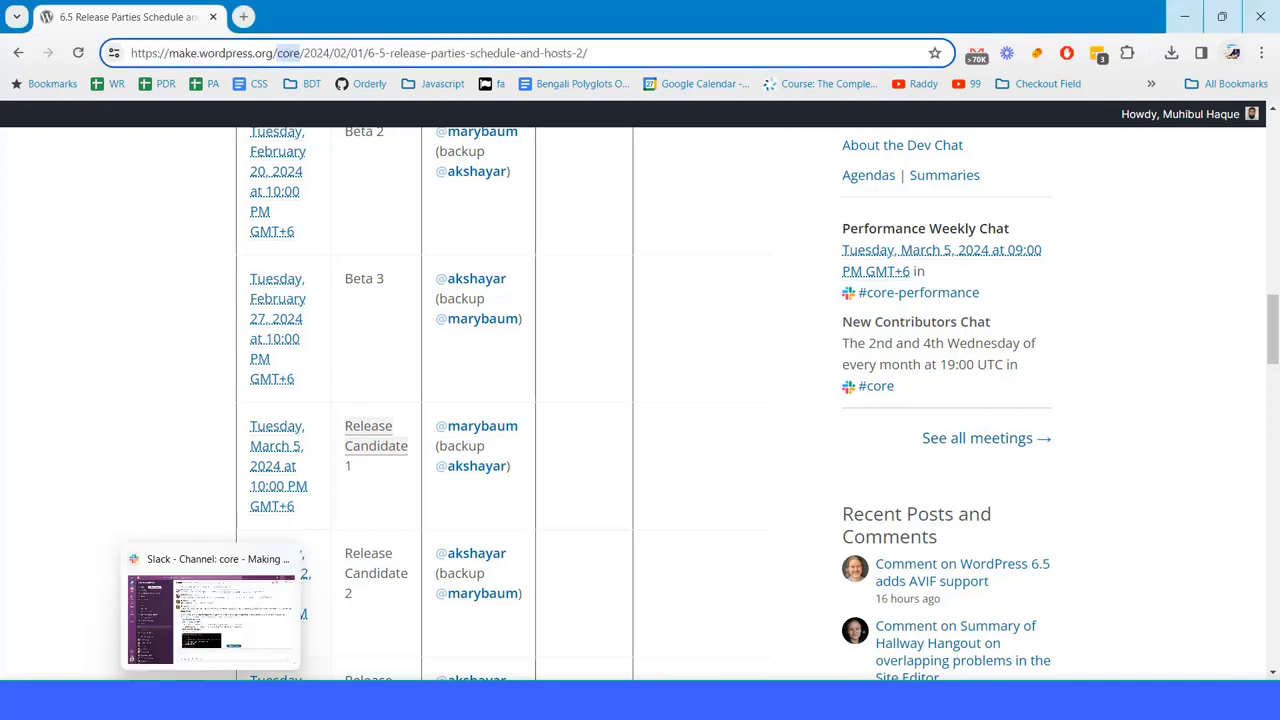
# Bring up Slack's #core channel and read the Beta 3 party chat past commit r57722 to 'It's testing time!'
pyautogui.click(215, 700)
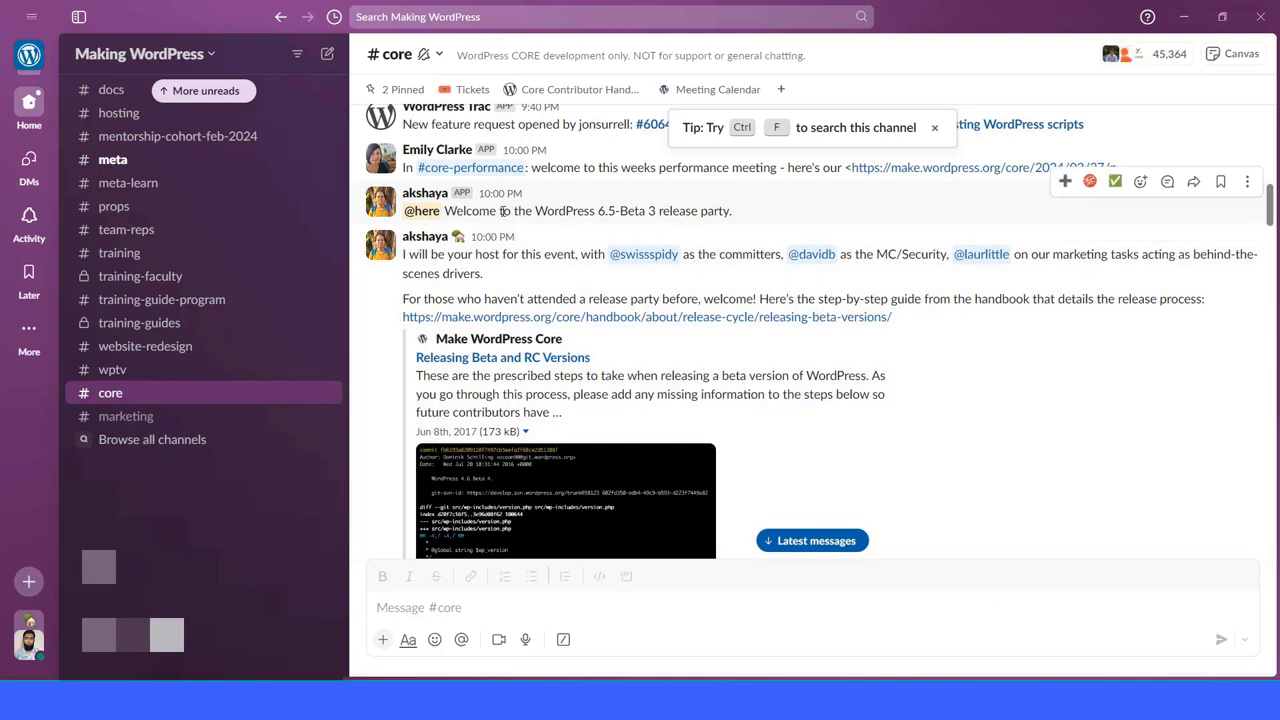
pyautogui.scroll(-5, 565, 280)
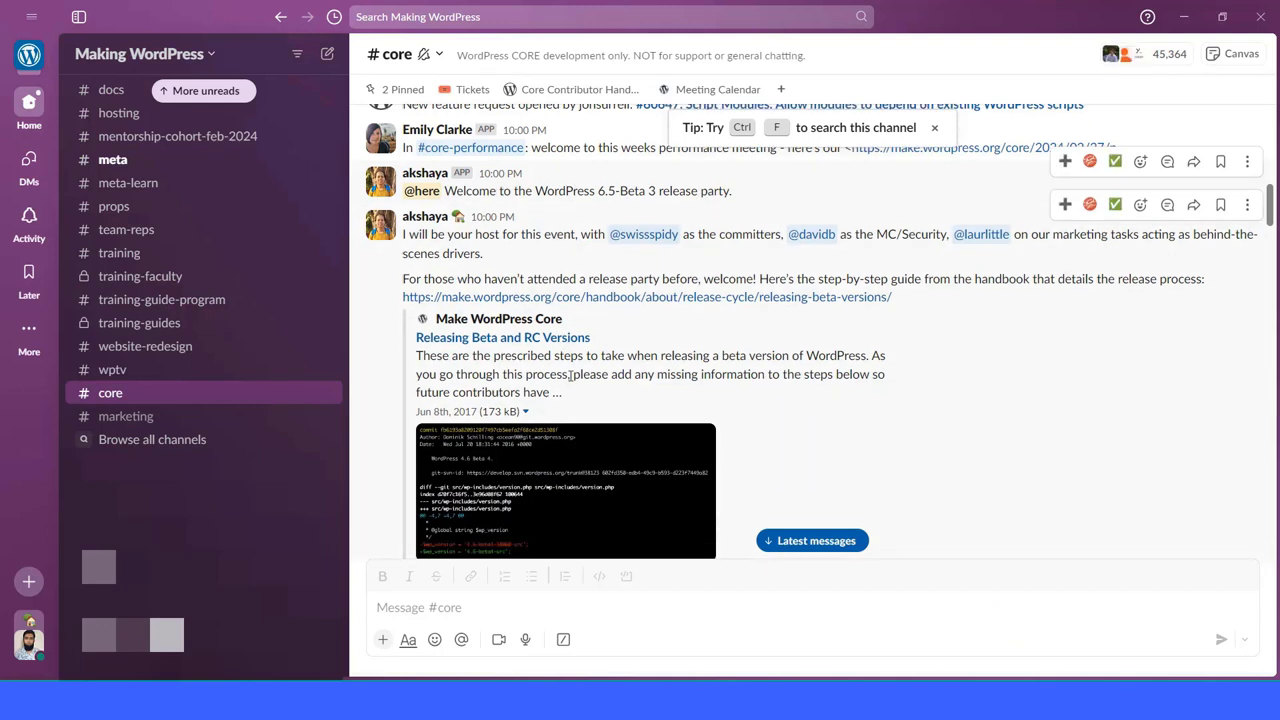
pyautogui.scroll(-5, 500, 375)
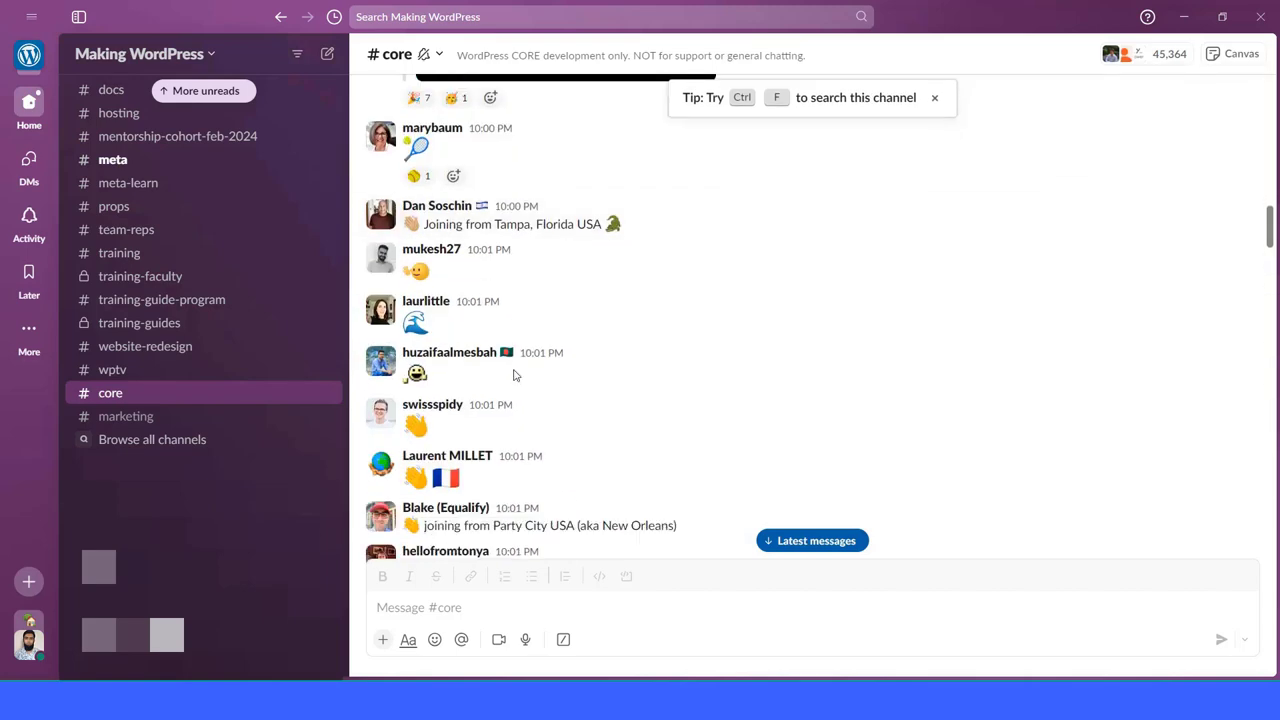
pyautogui.scroll(-5, 505, 383)
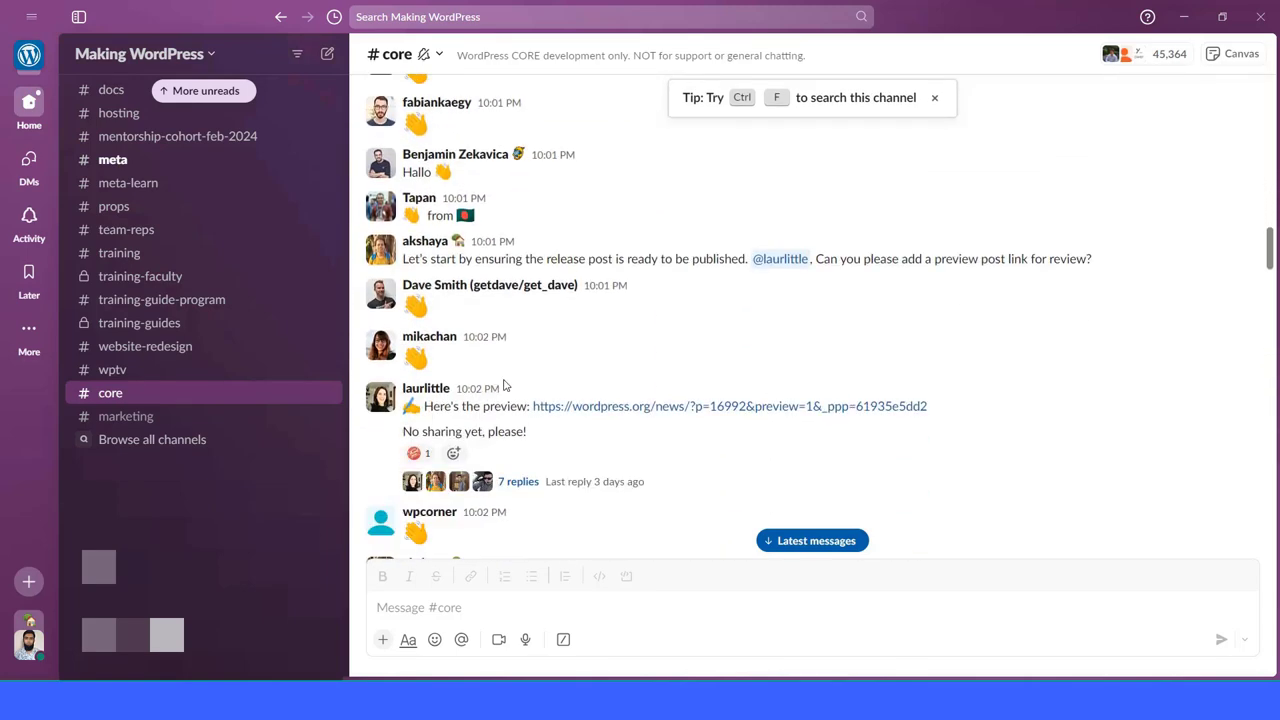
pyautogui.scroll(-4, 505, 385)
pyautogui.scroll(-3, 505, 385)
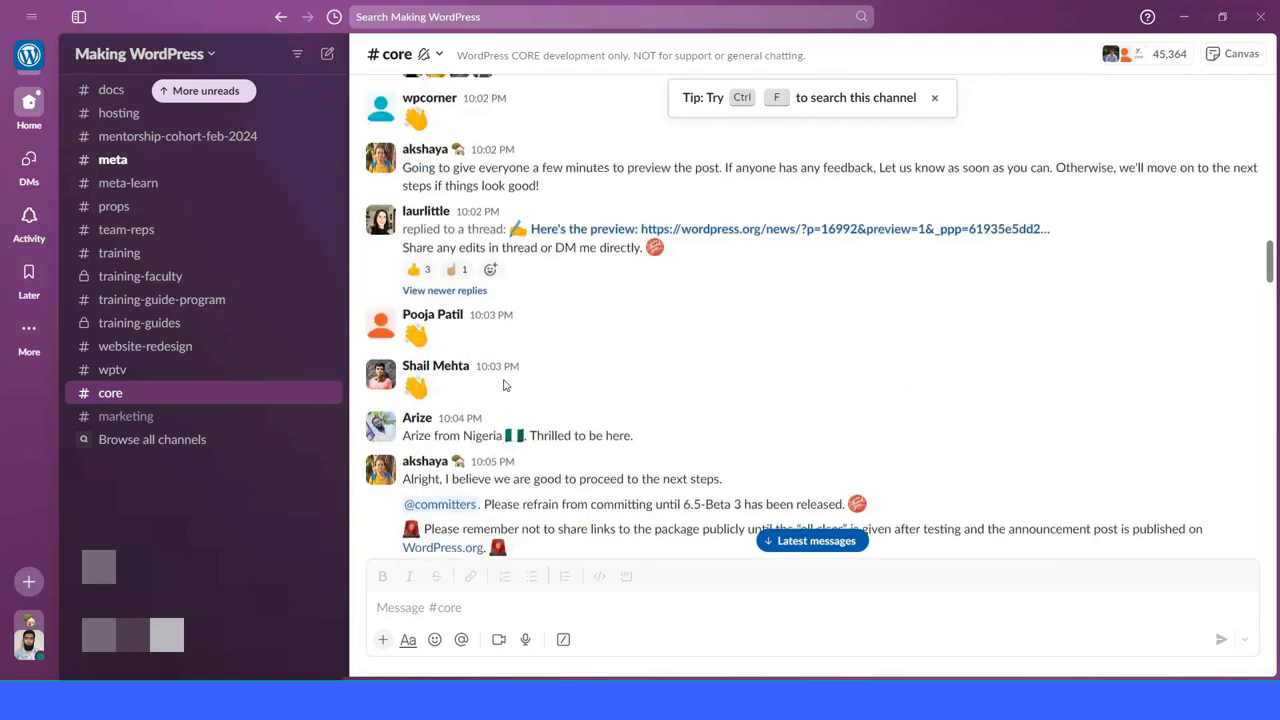
pyautogui.scroll(-15, 505, 385)
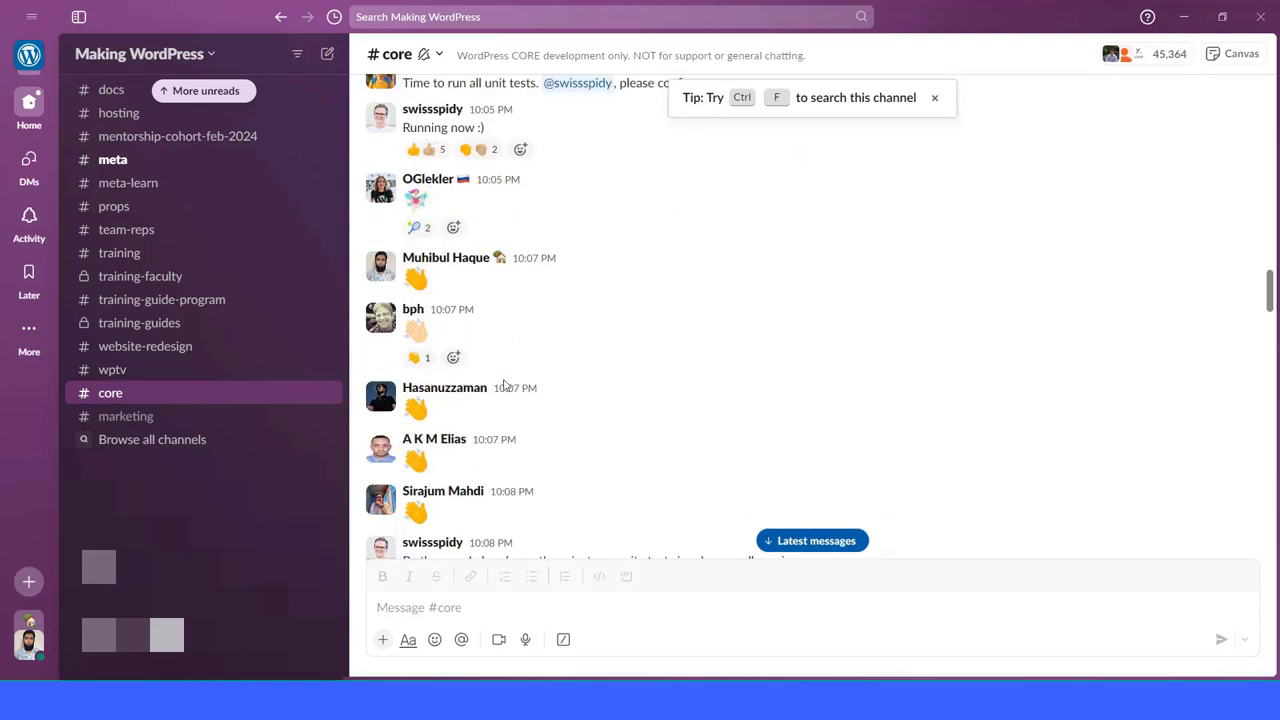
pyautogui.scroll(-9, 505, 383)
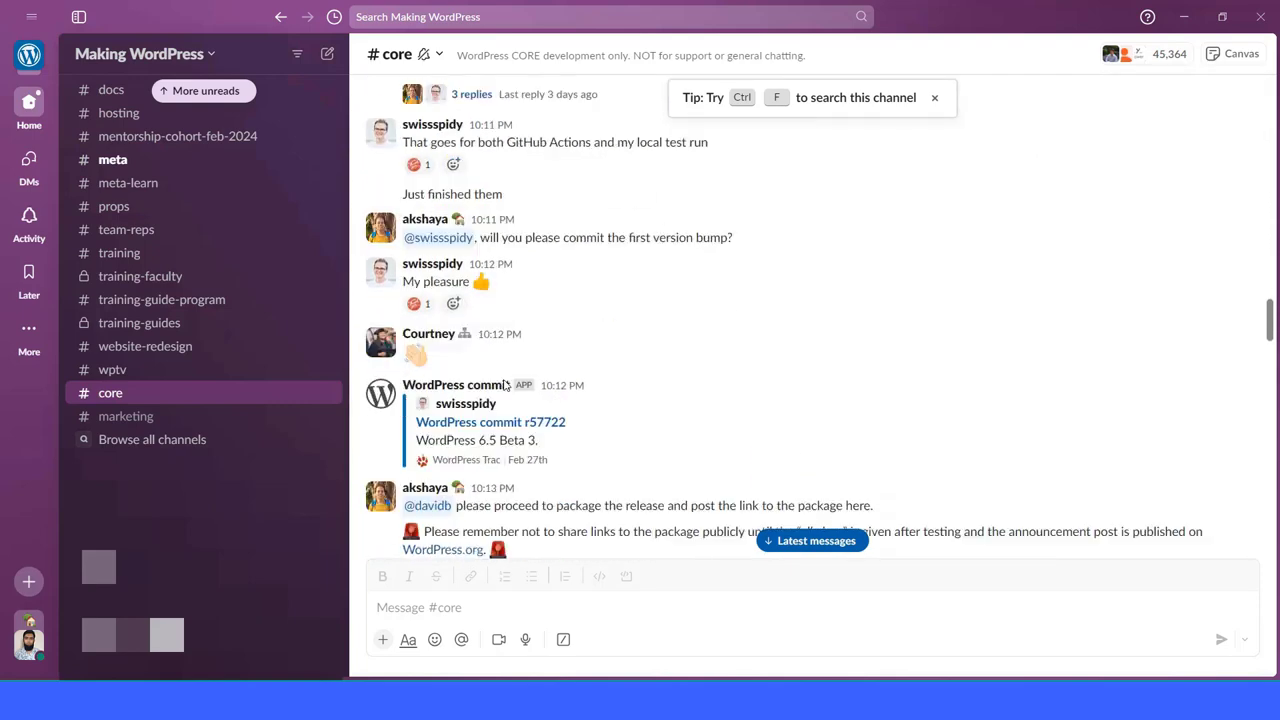
pyautogui.scroll(-8, 505, 380)
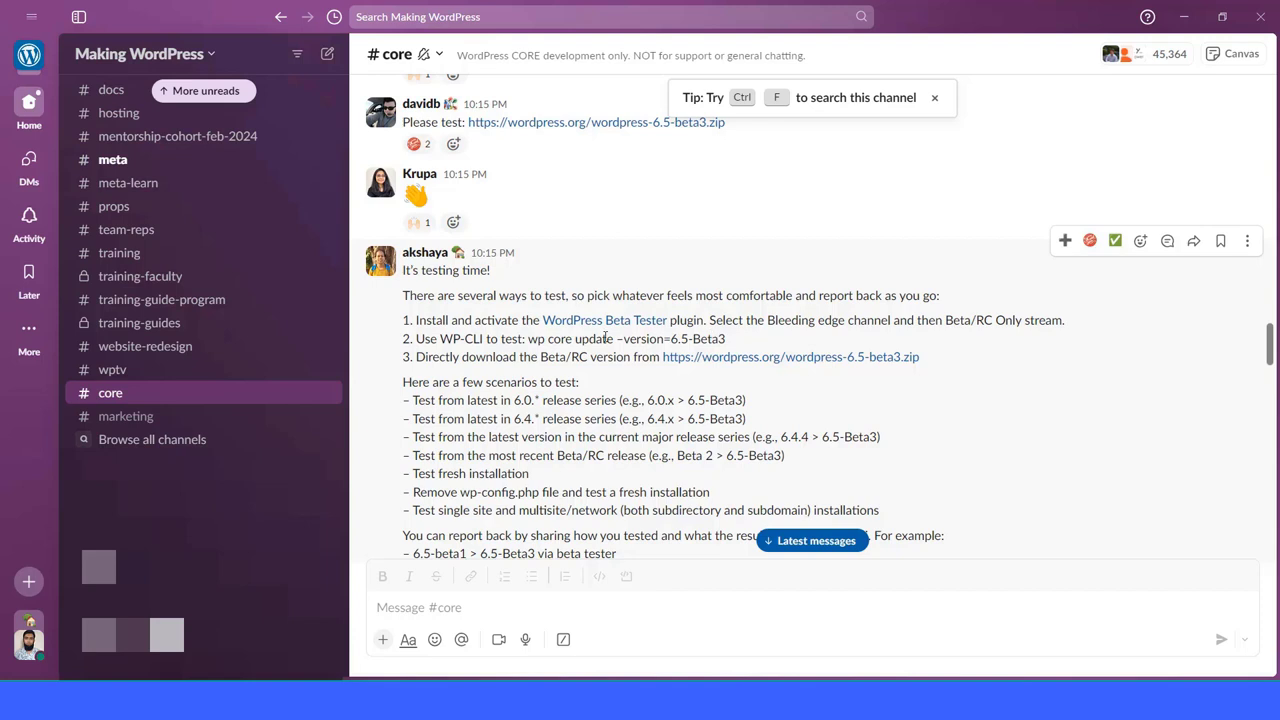
# Read the testers' successful Beta 3 upgrade reports, suggested tests and the removed-files note in #core
pyautogui.scroll(-1, 605, 338)
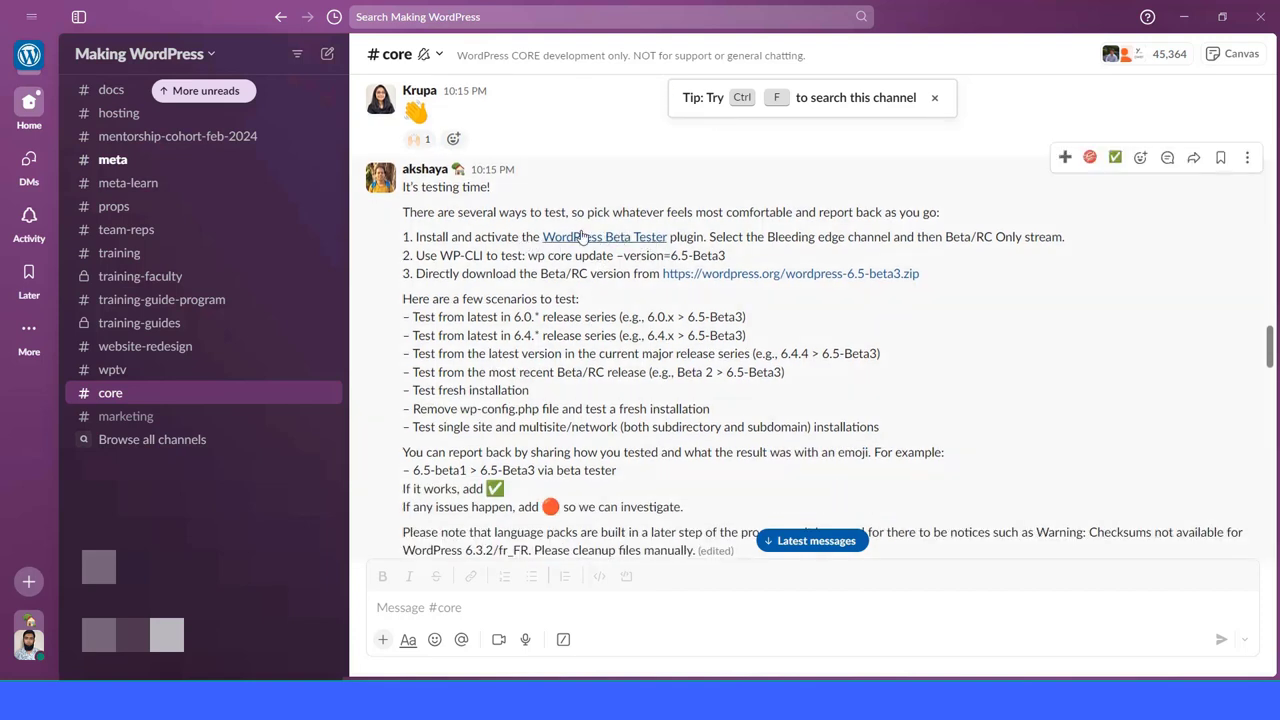
pyautogui.scroll(-2, 467, 273)
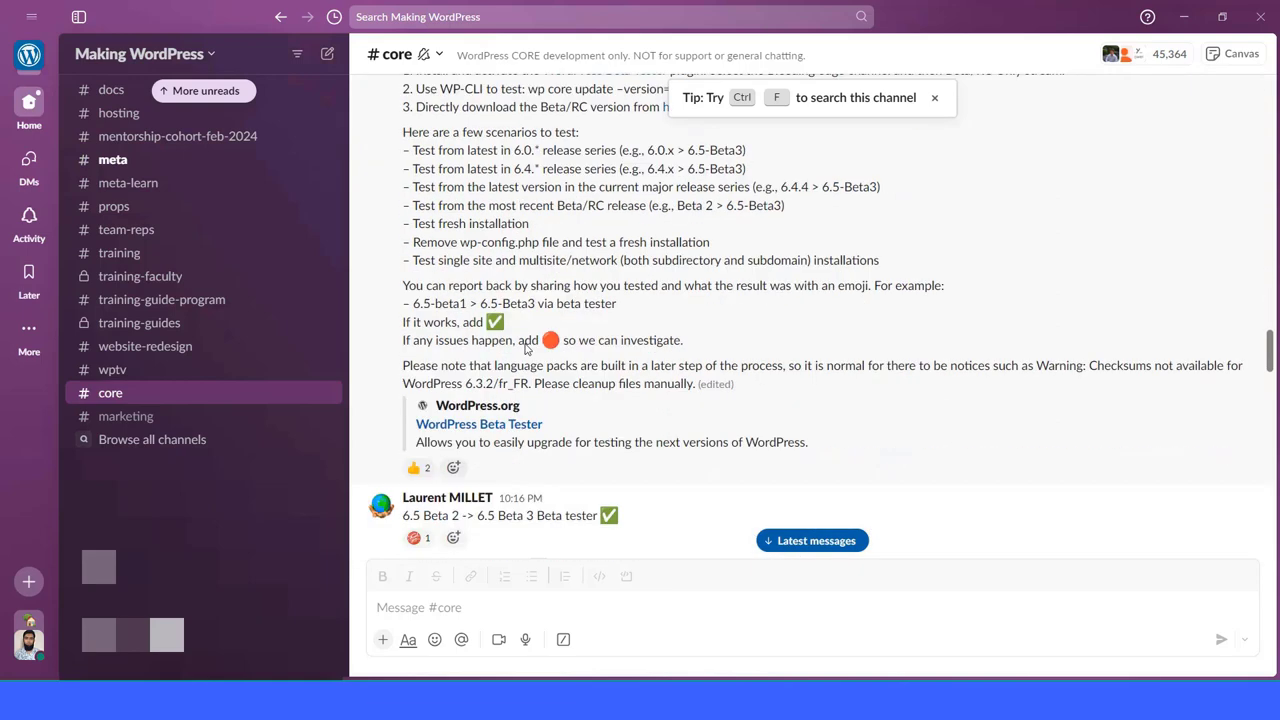
pyautogui.scroll(-4, 491, 386)
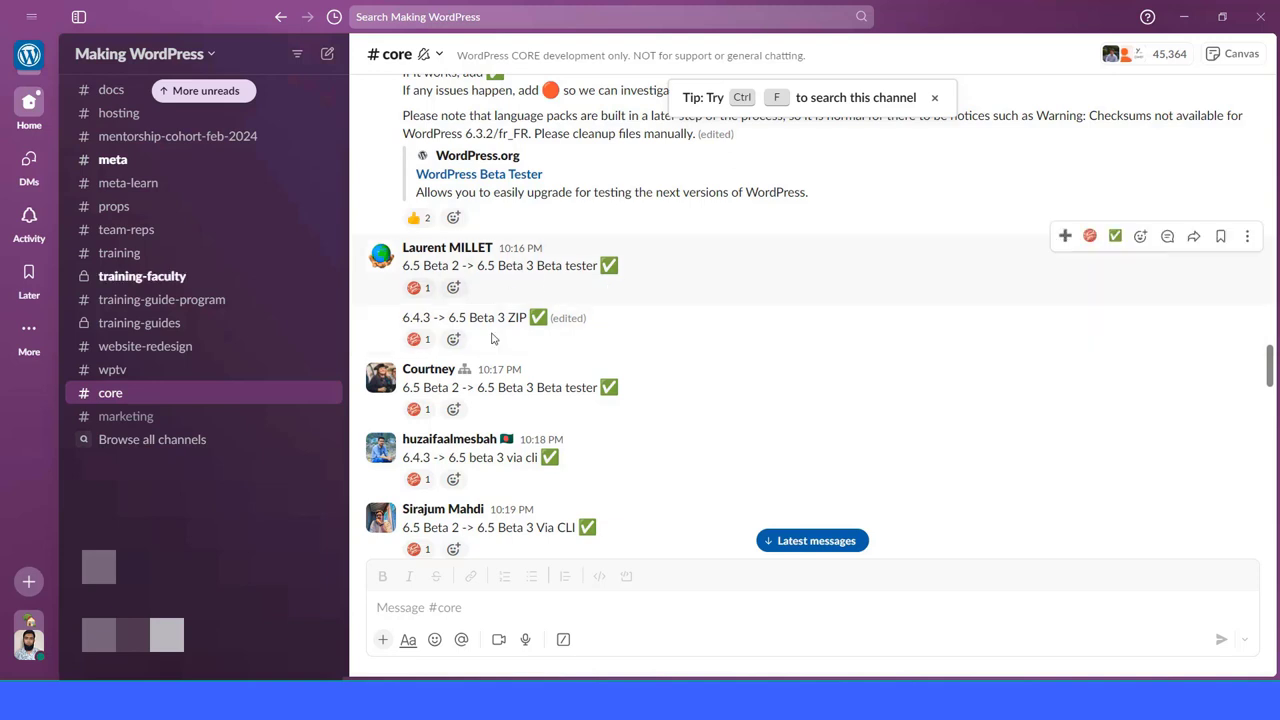
pyautogui.scroll(-1, 480, 414)
pyautogui.scroll(-2, 480, 414)
pyautogui.scroll(-5, 440, 330)
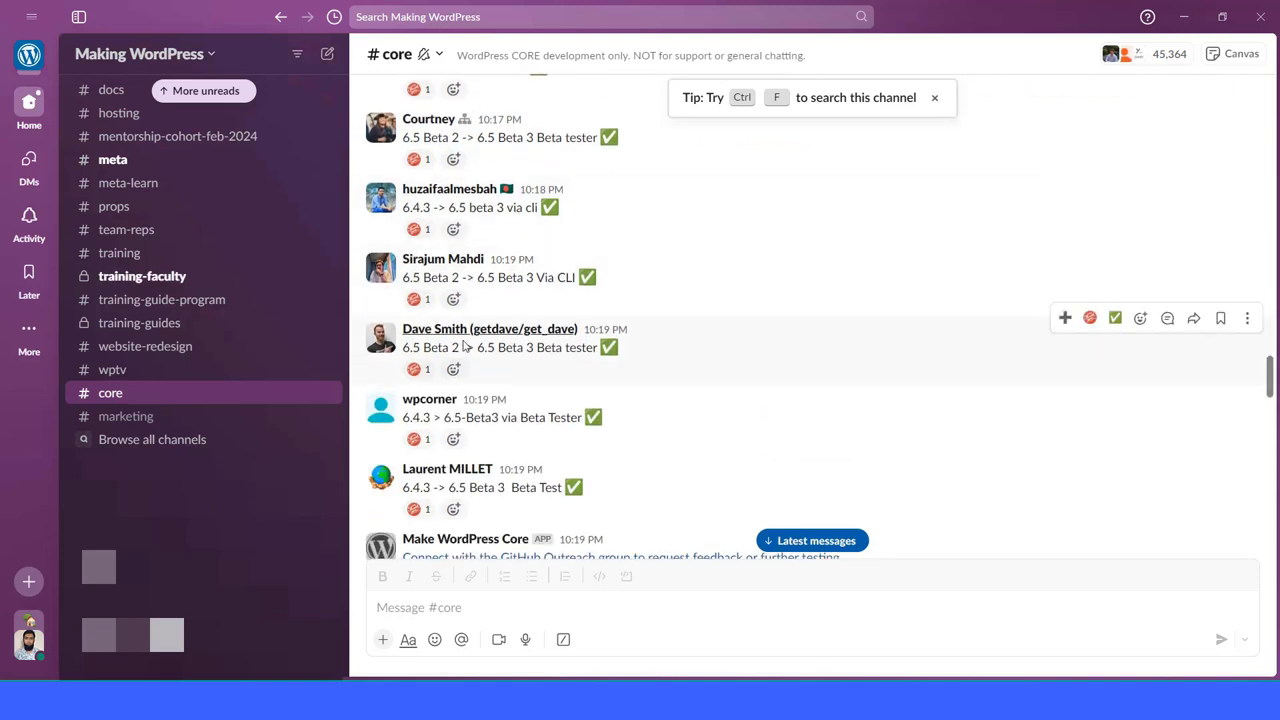
pyautogui.scroll(-3, 460, 280)
pyautogui.scroll(-3, 468, 344)
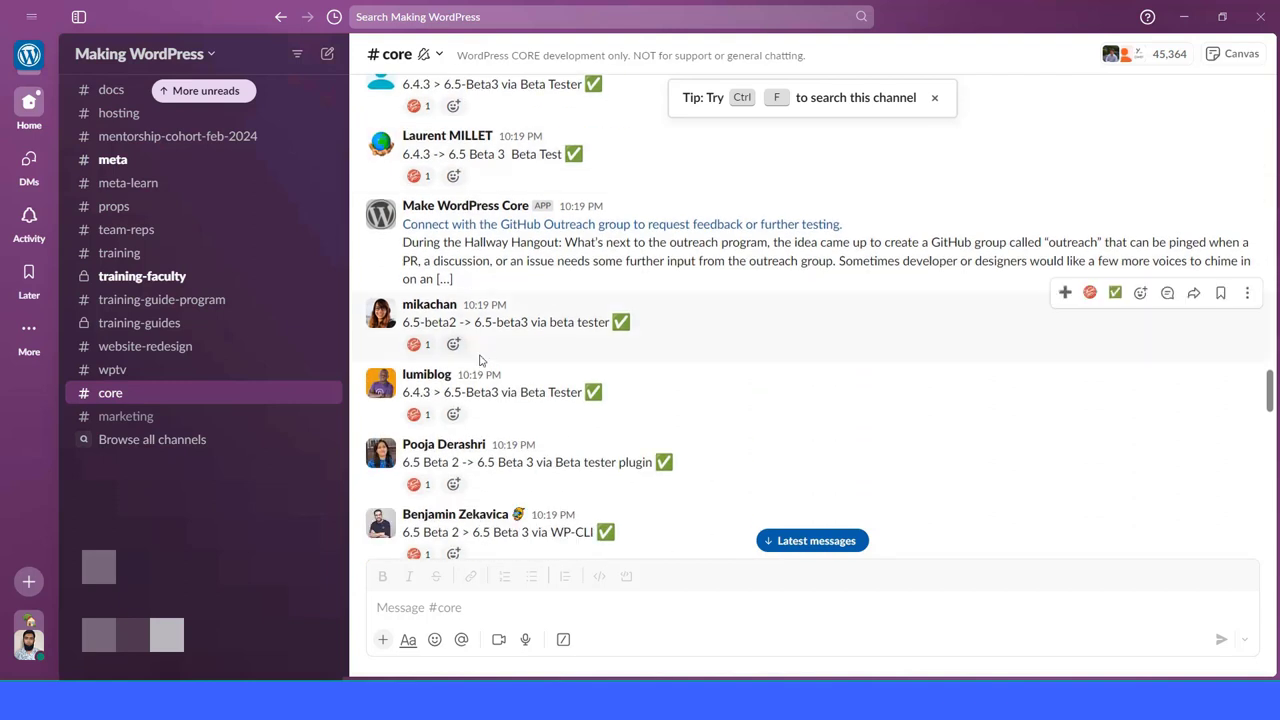
pyautogui.scroll(-3, 470, 330)
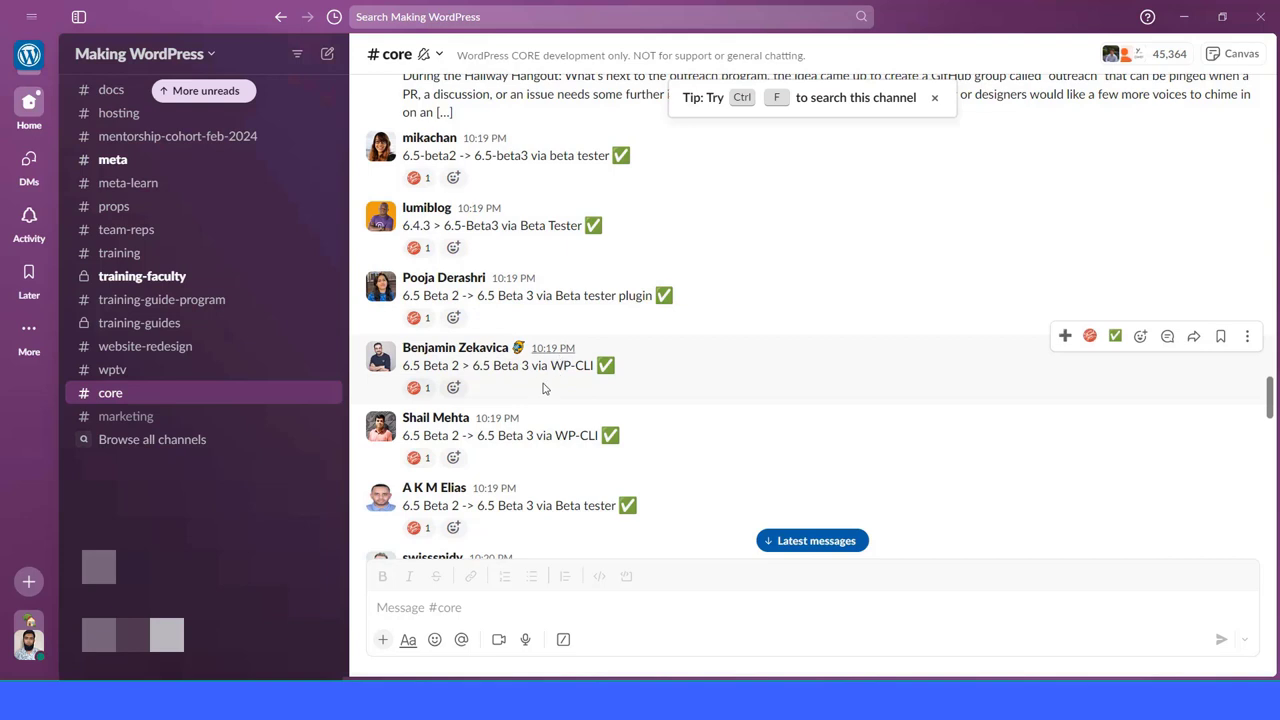
pyautogui.scroll(-3, 540, 350)
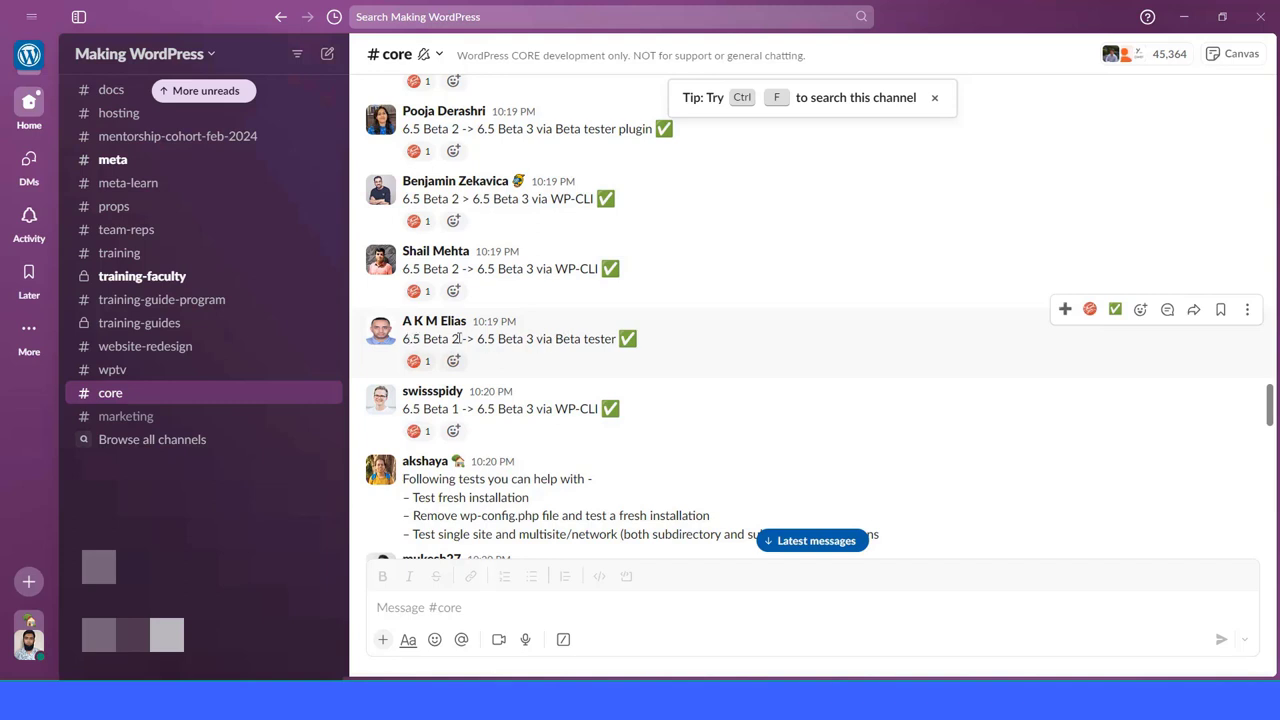
pyautogui.scroll(-3, 458, 338)
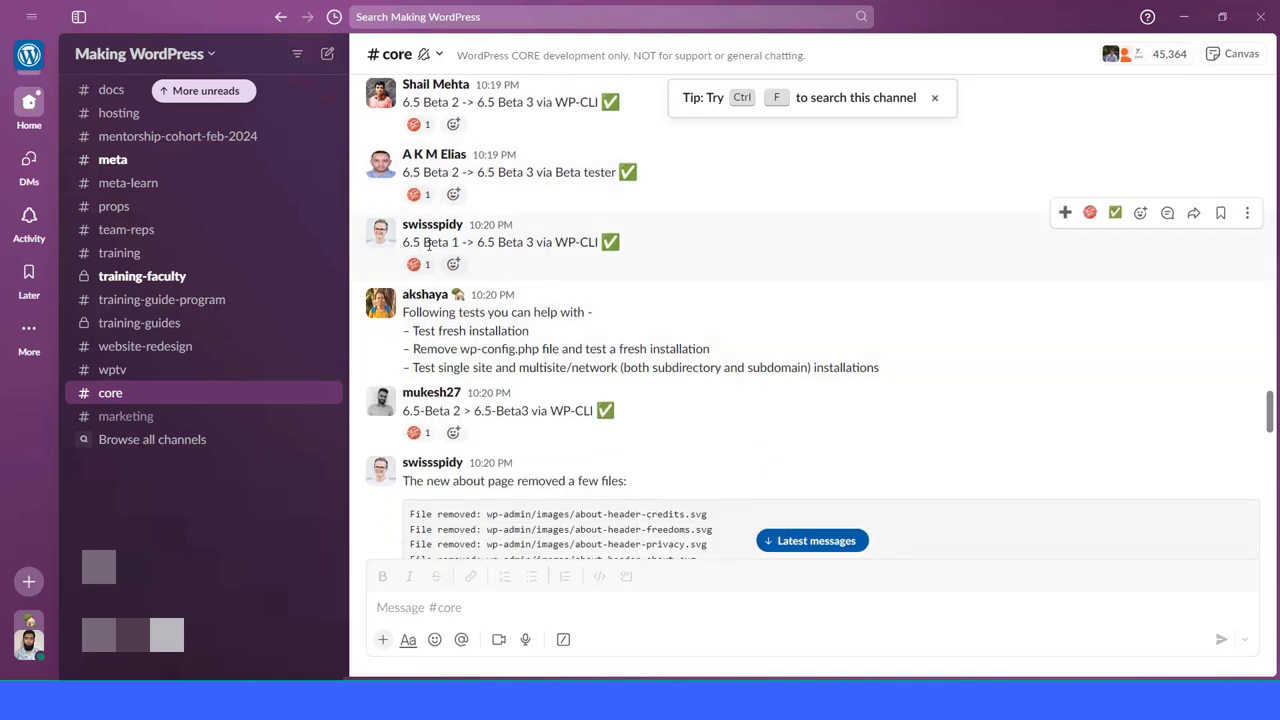